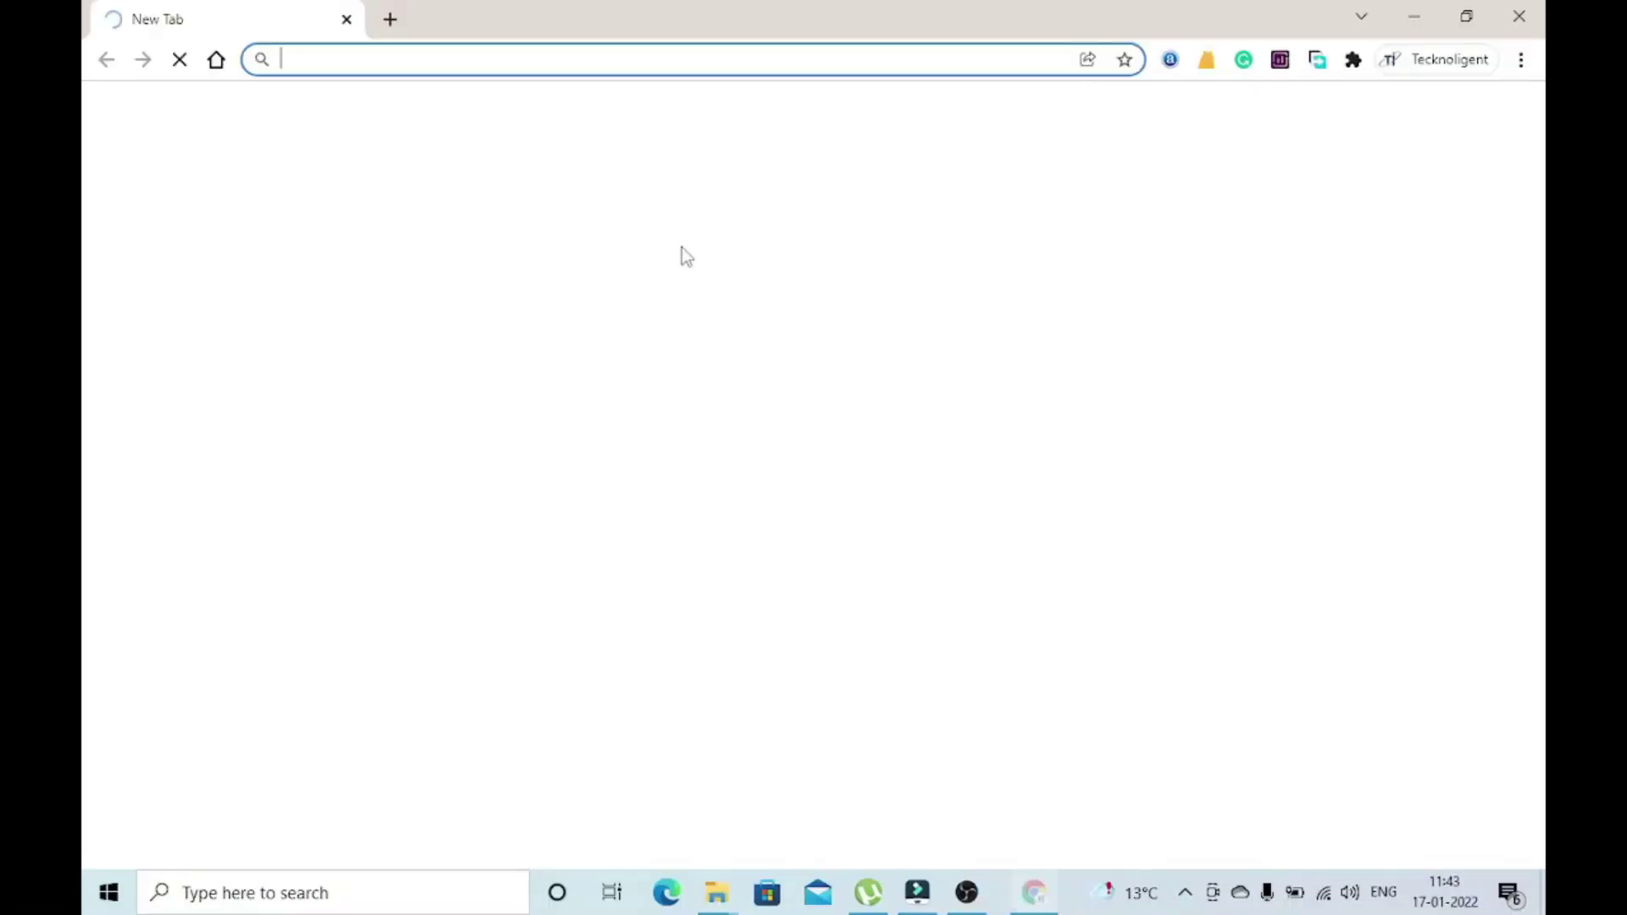
Open the cctvdesk.com website
left_click(564, 61)
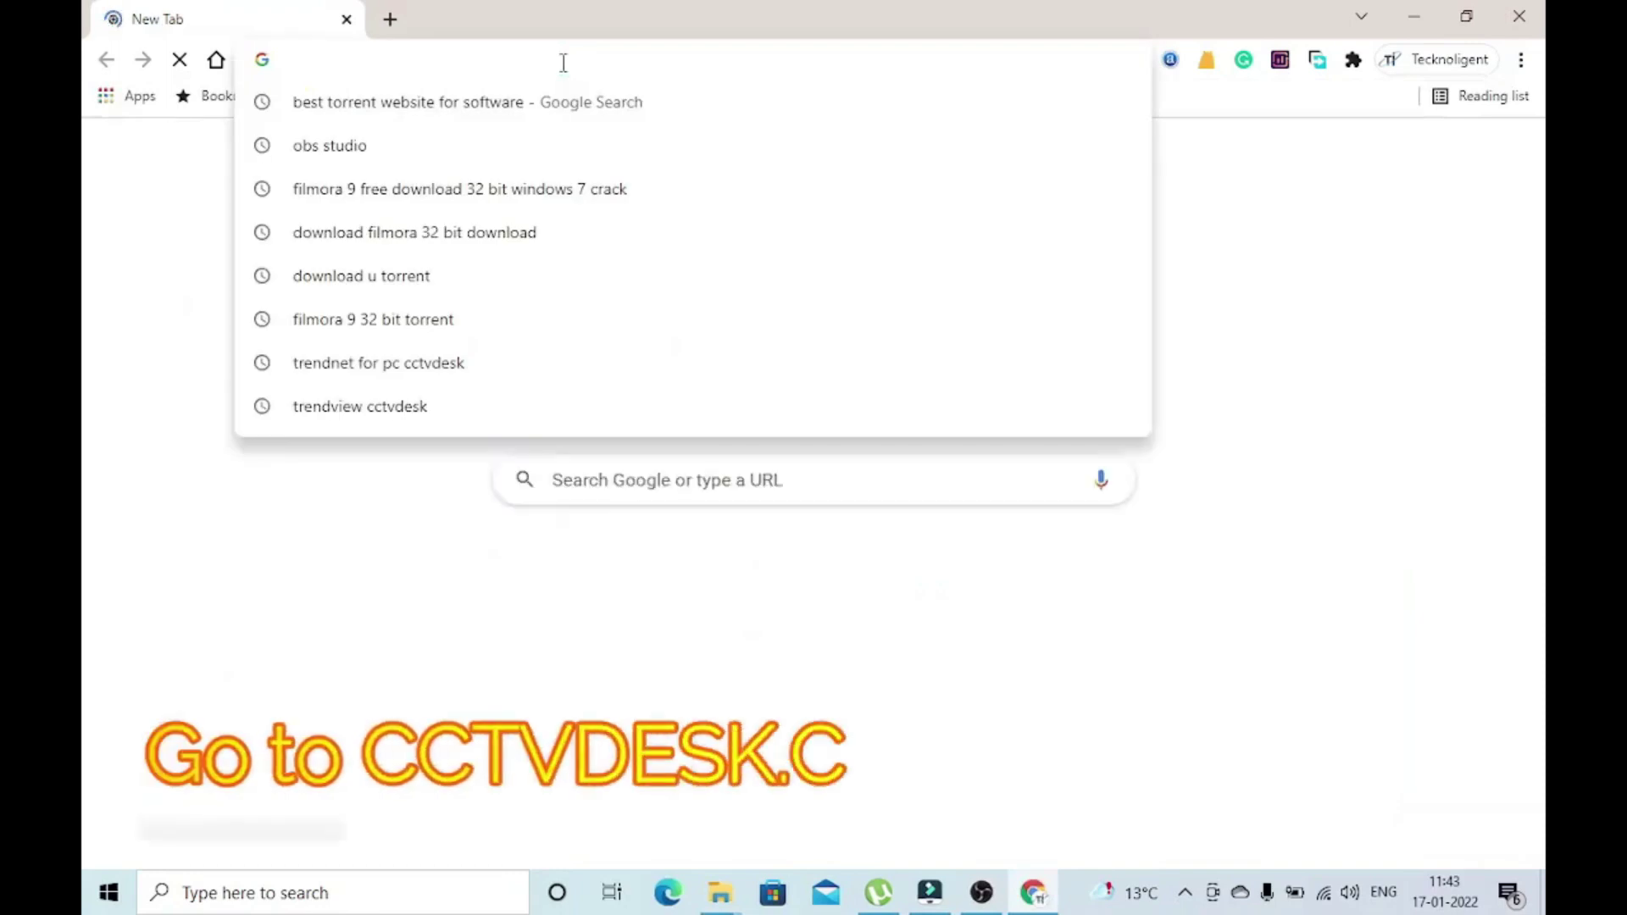
type("cc")
key("Return")
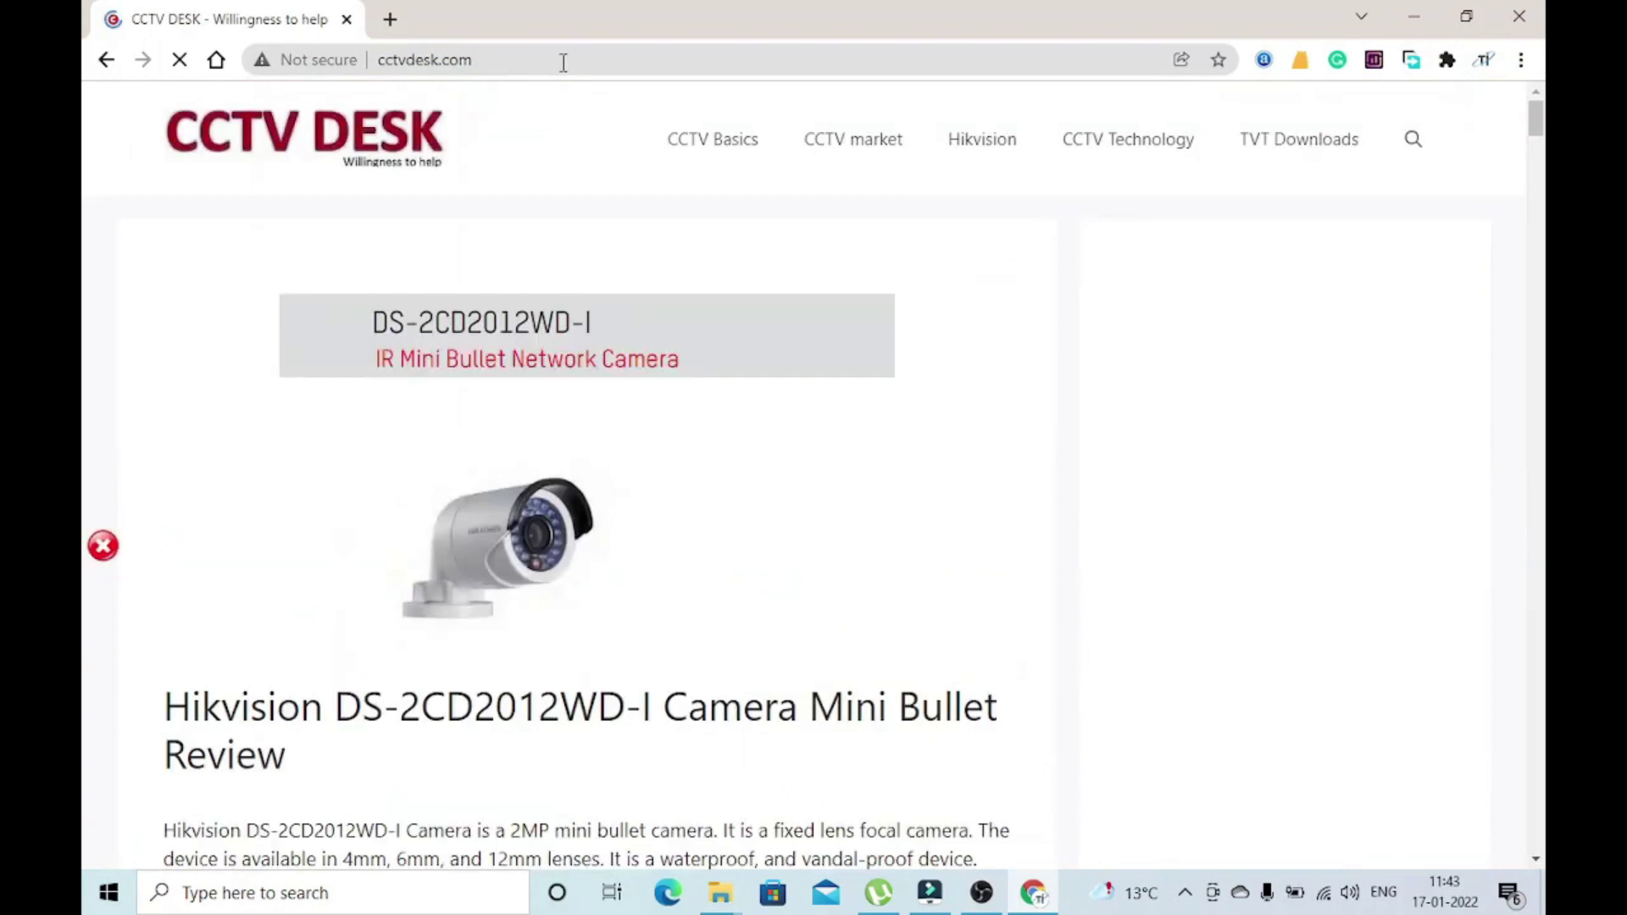
Search the CCTV Desk site for "xmeye"
left_click(1413, 139)
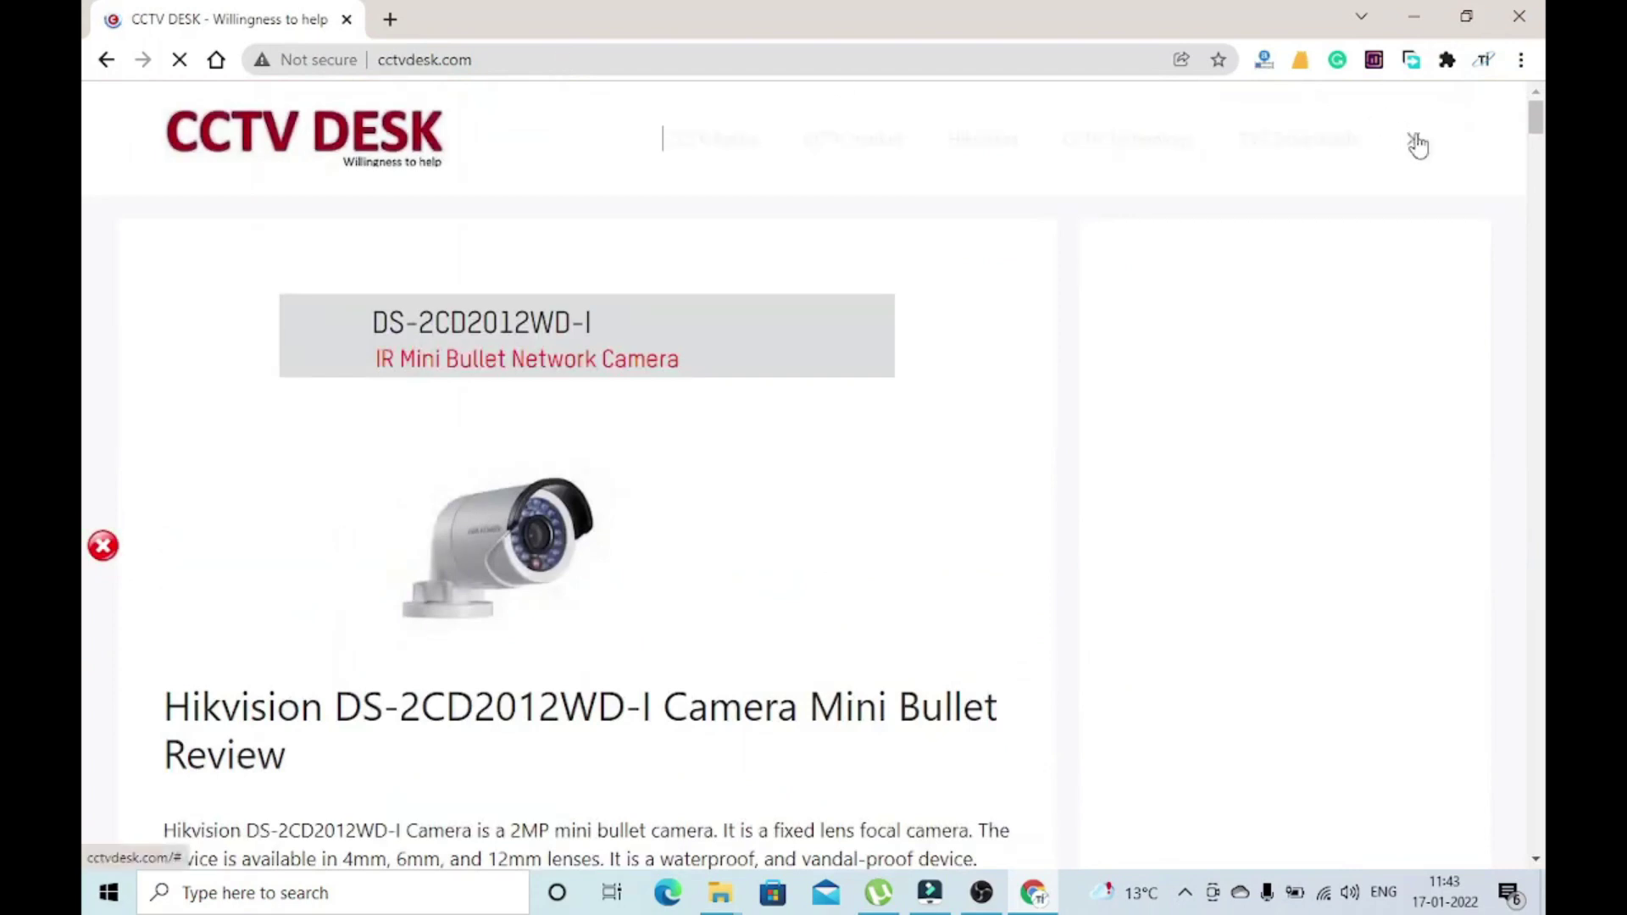
left_click(916, 151)
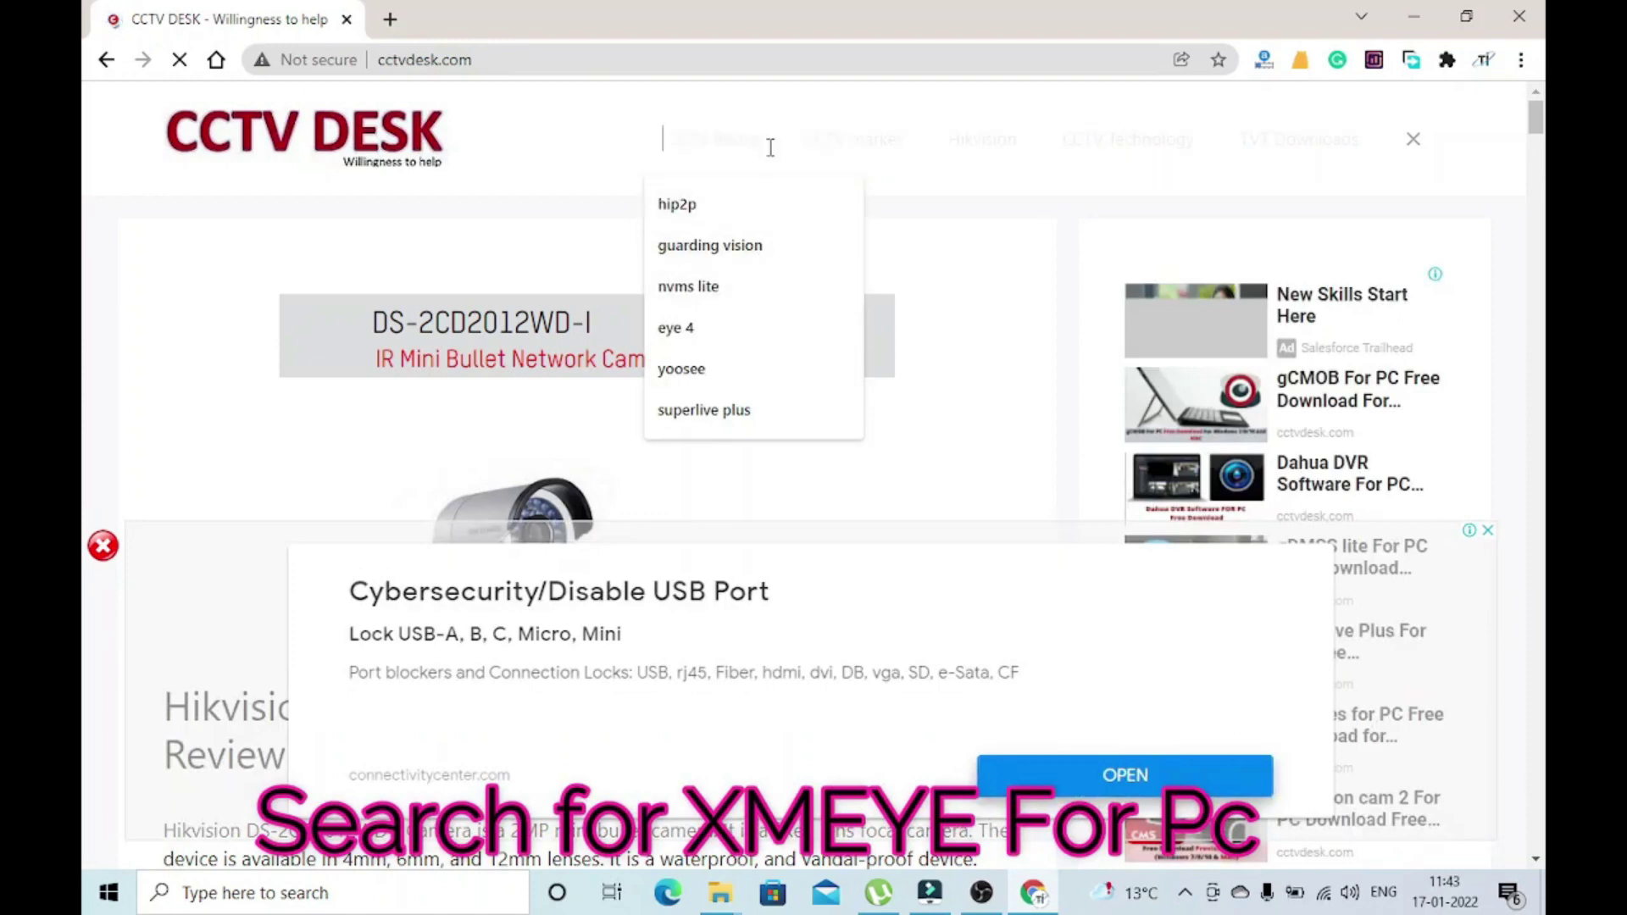
type("xmeye")
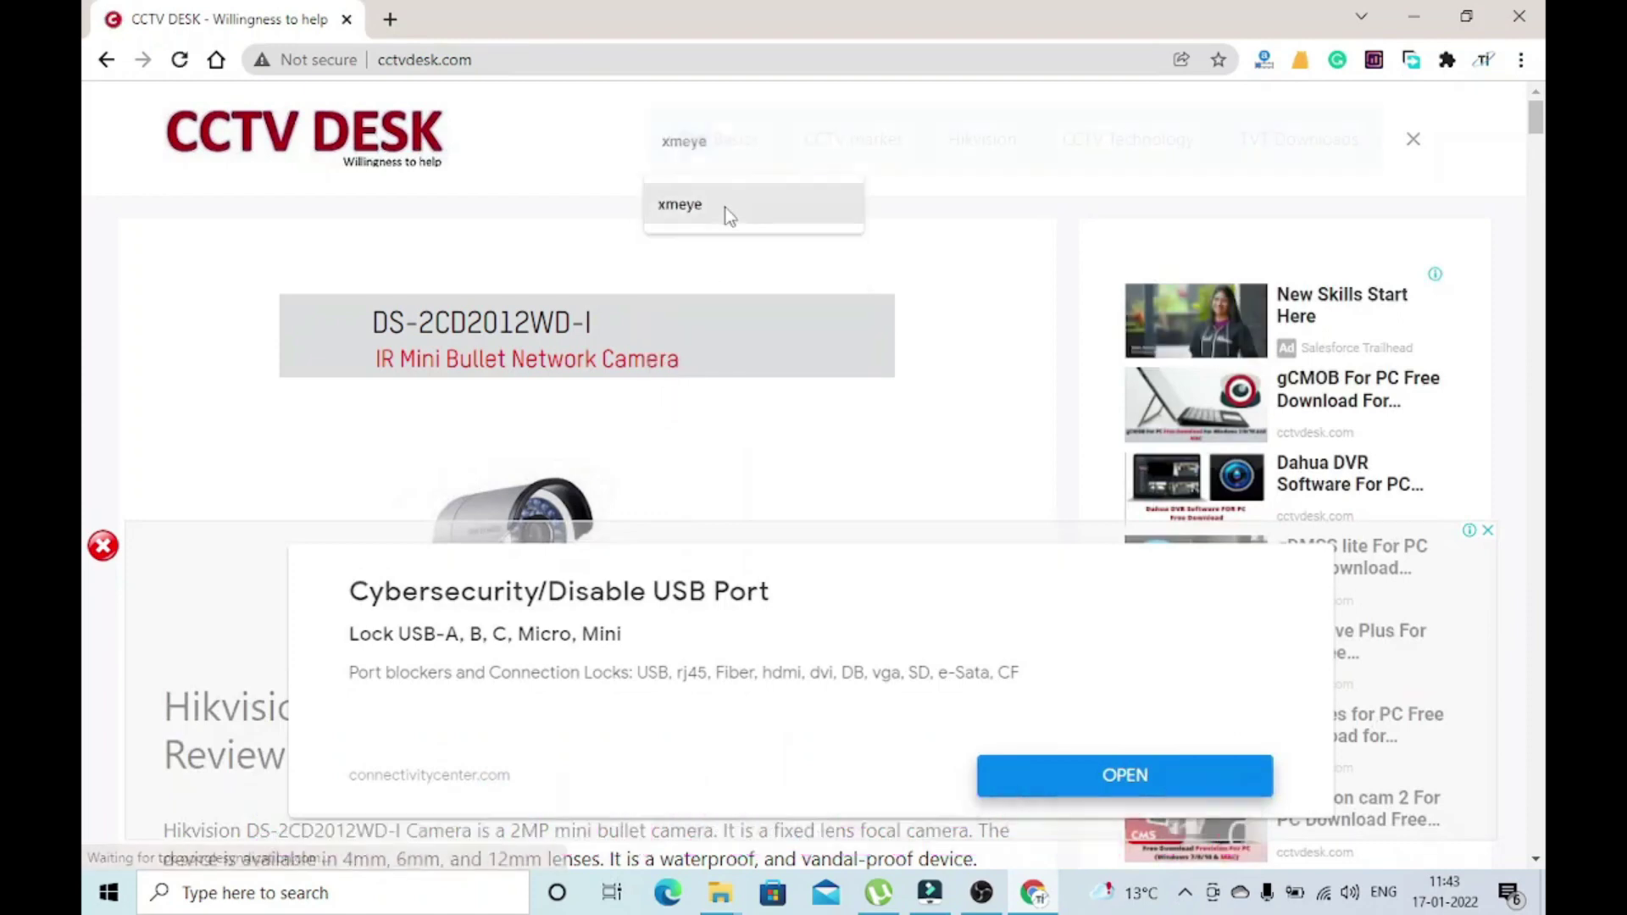
left_click(721, 212)
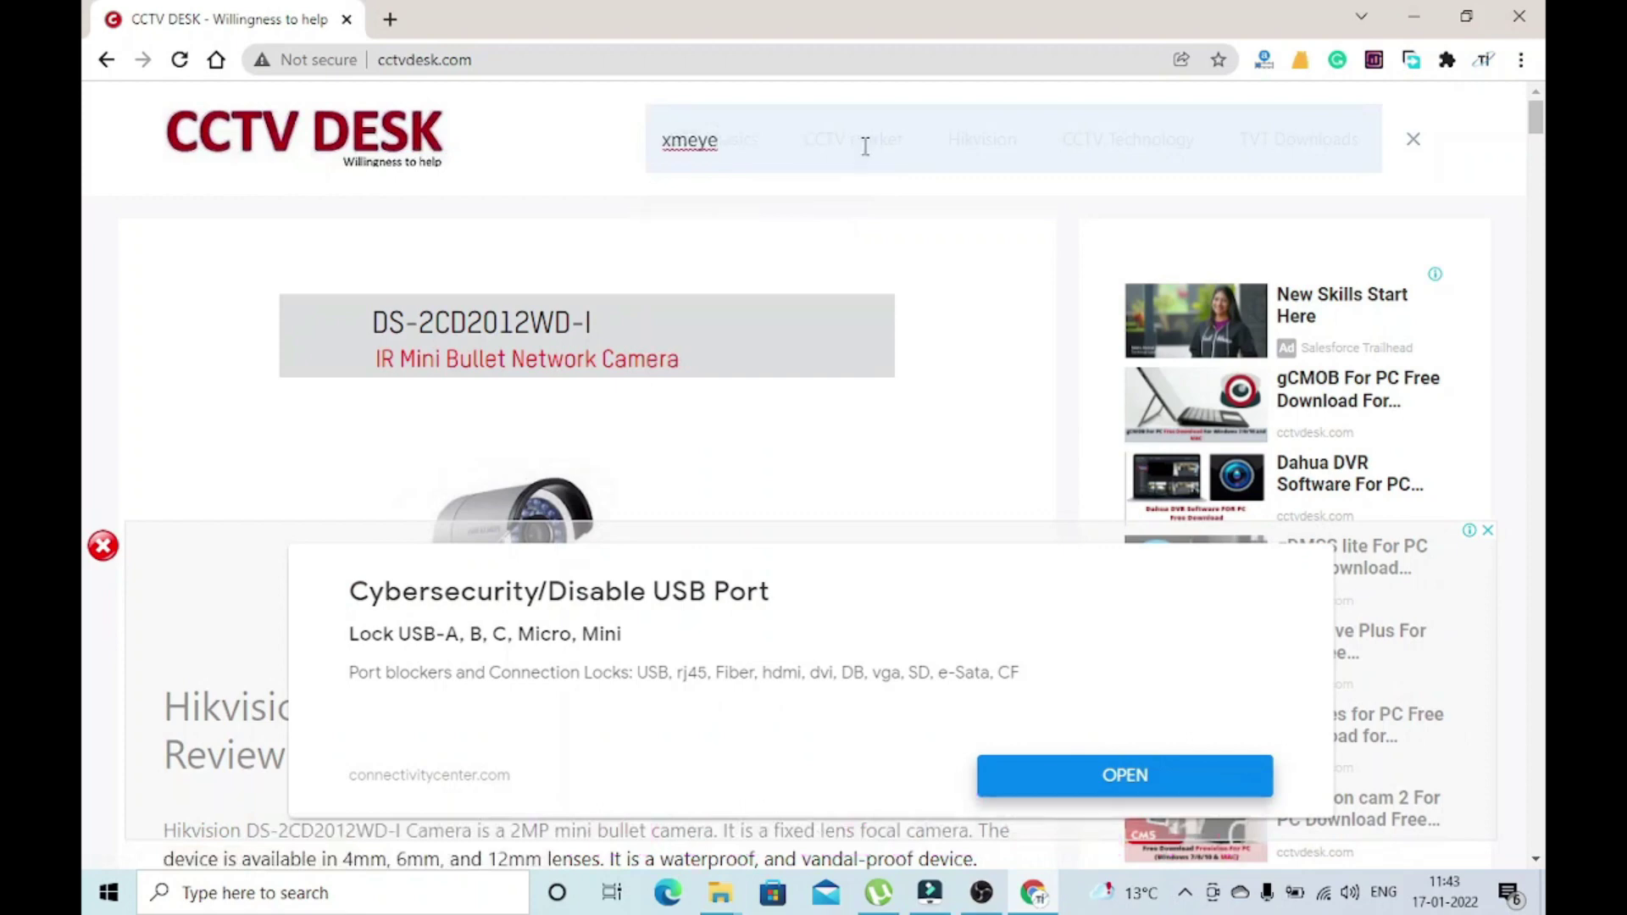
key("Return")
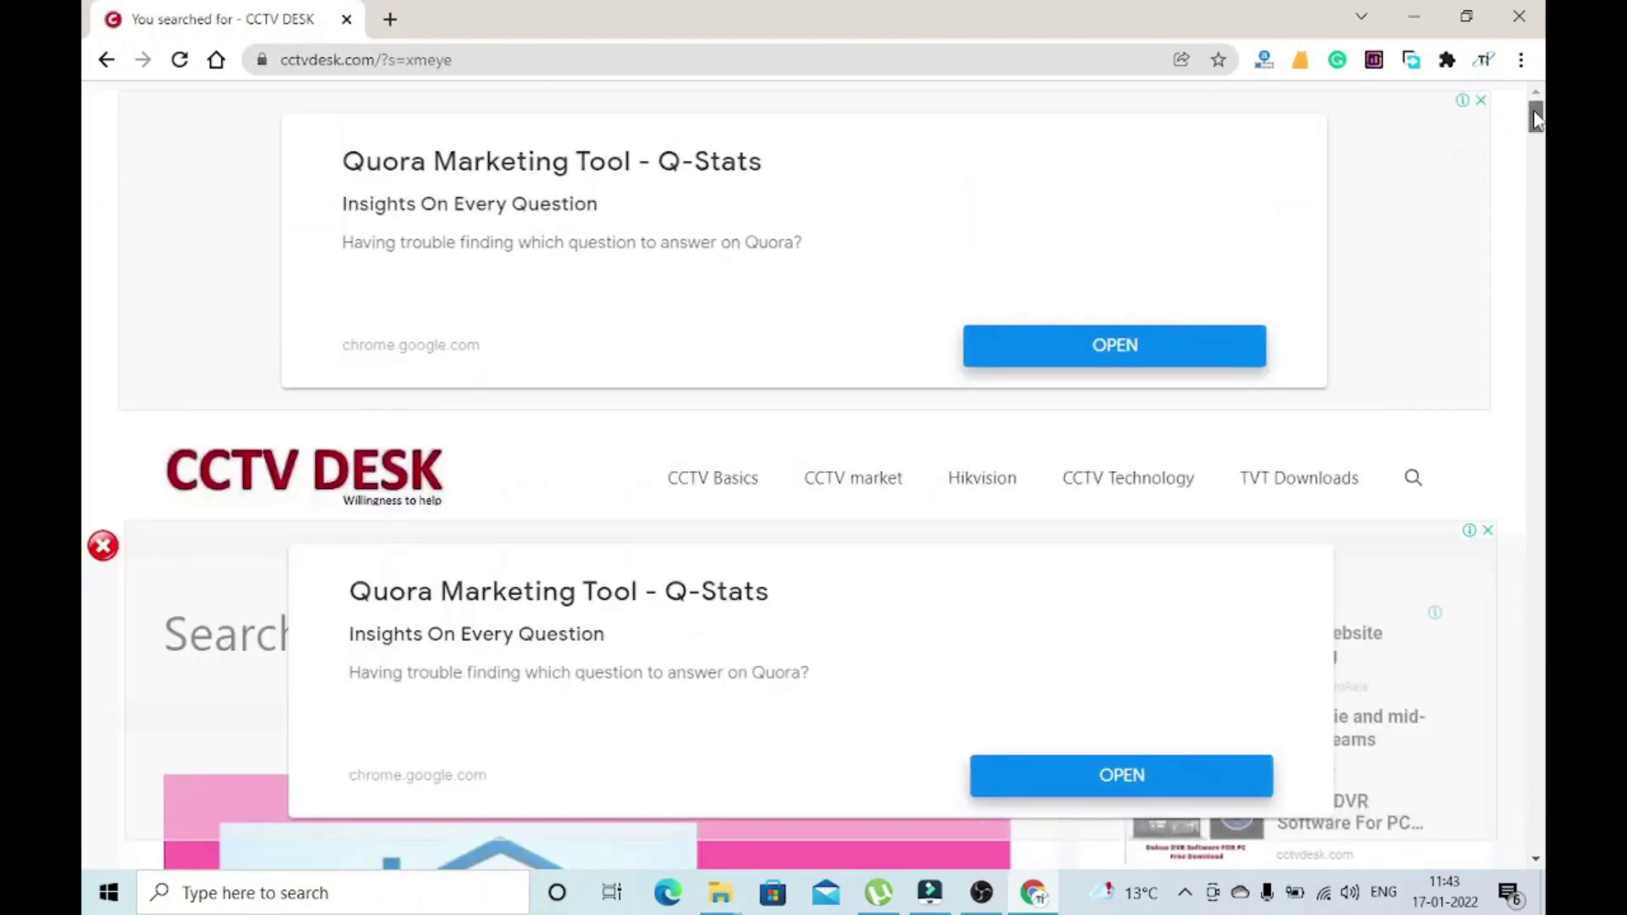
Open the XMEYE for Windows article from the search results and follow its download link
left_click_drag(1535, 115, 1532, 152)
left_click(455, 356)
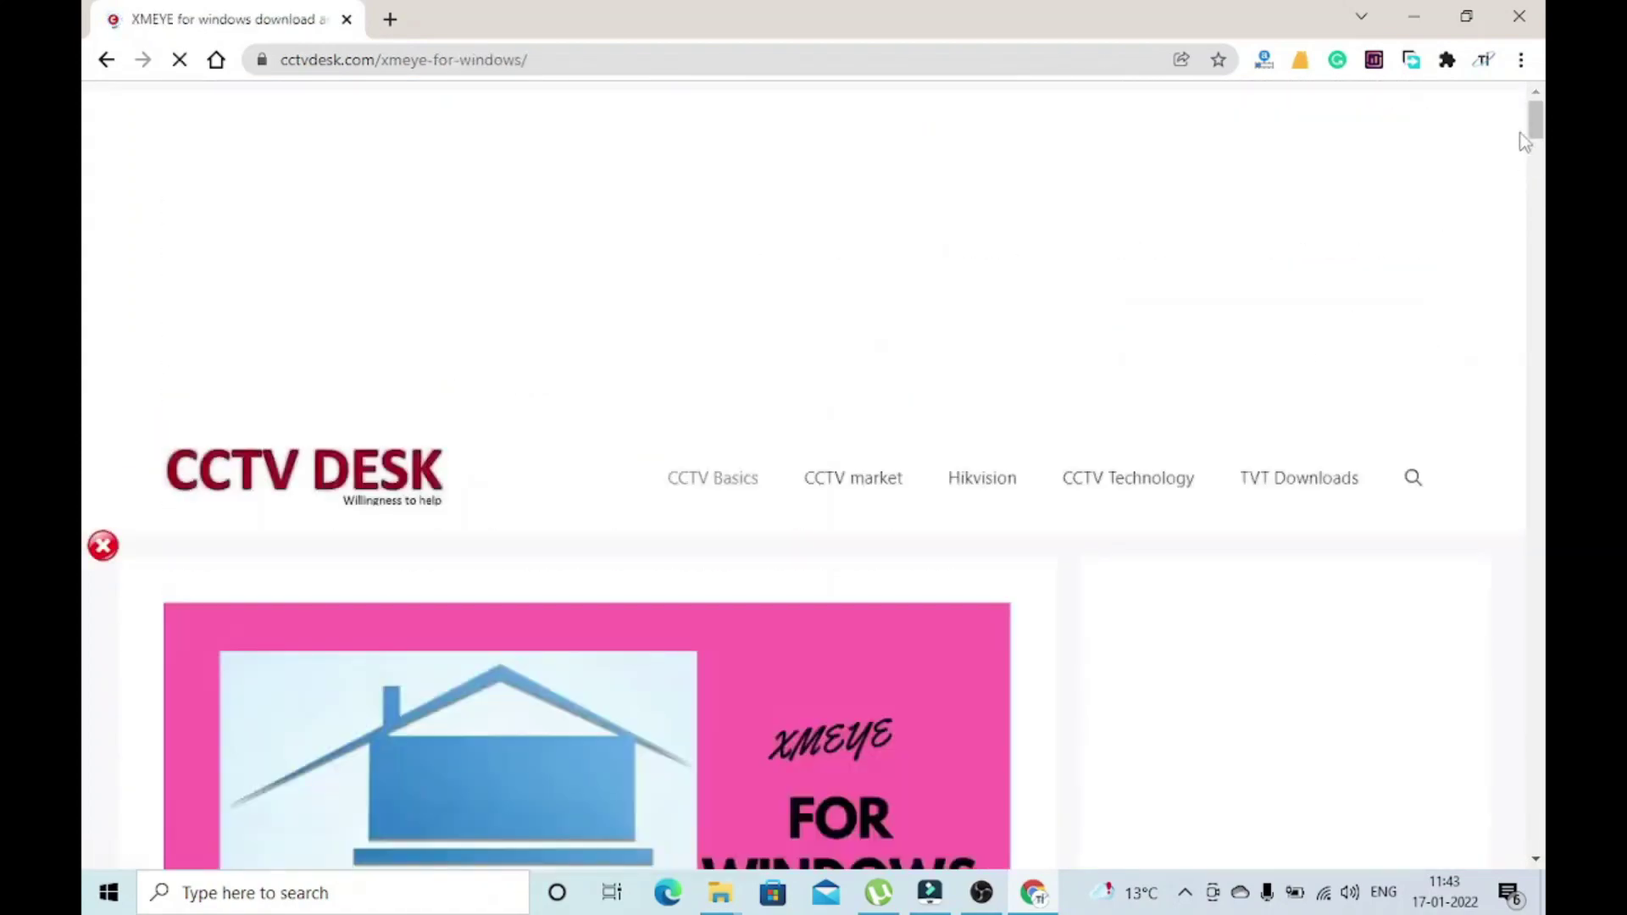
left_click_drag(1536, 126, 1501, 273)
left_click(542, 219)
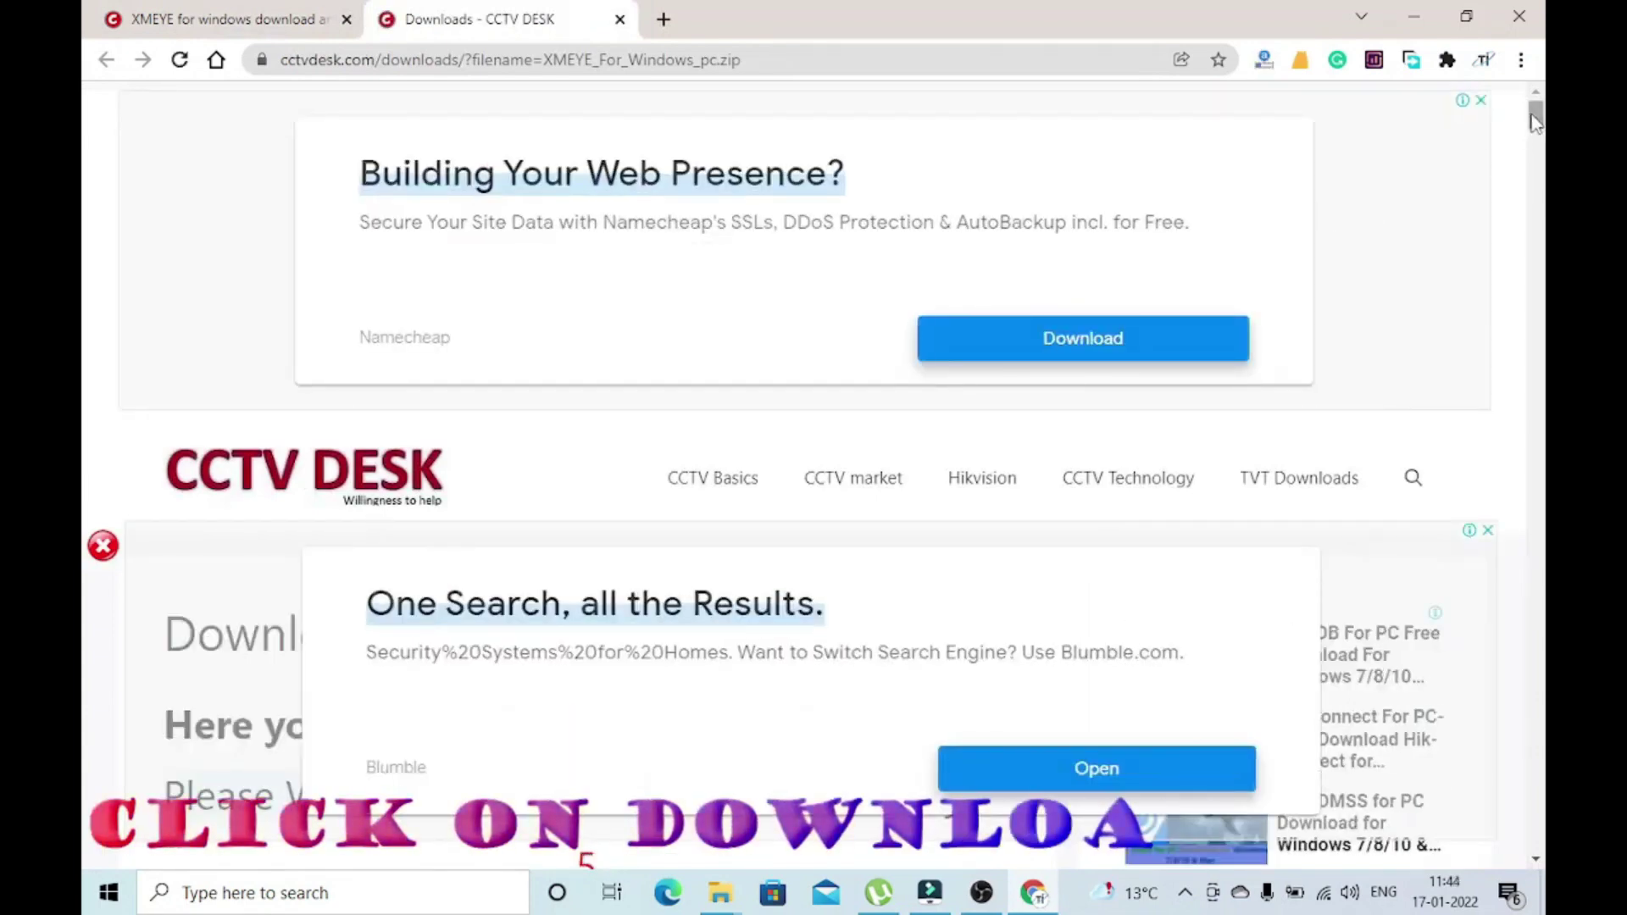
Proceed through the download pages and download XMEYE_For_Windows_pc.zip
left_click_drag(1536, 121, 1536, 138)
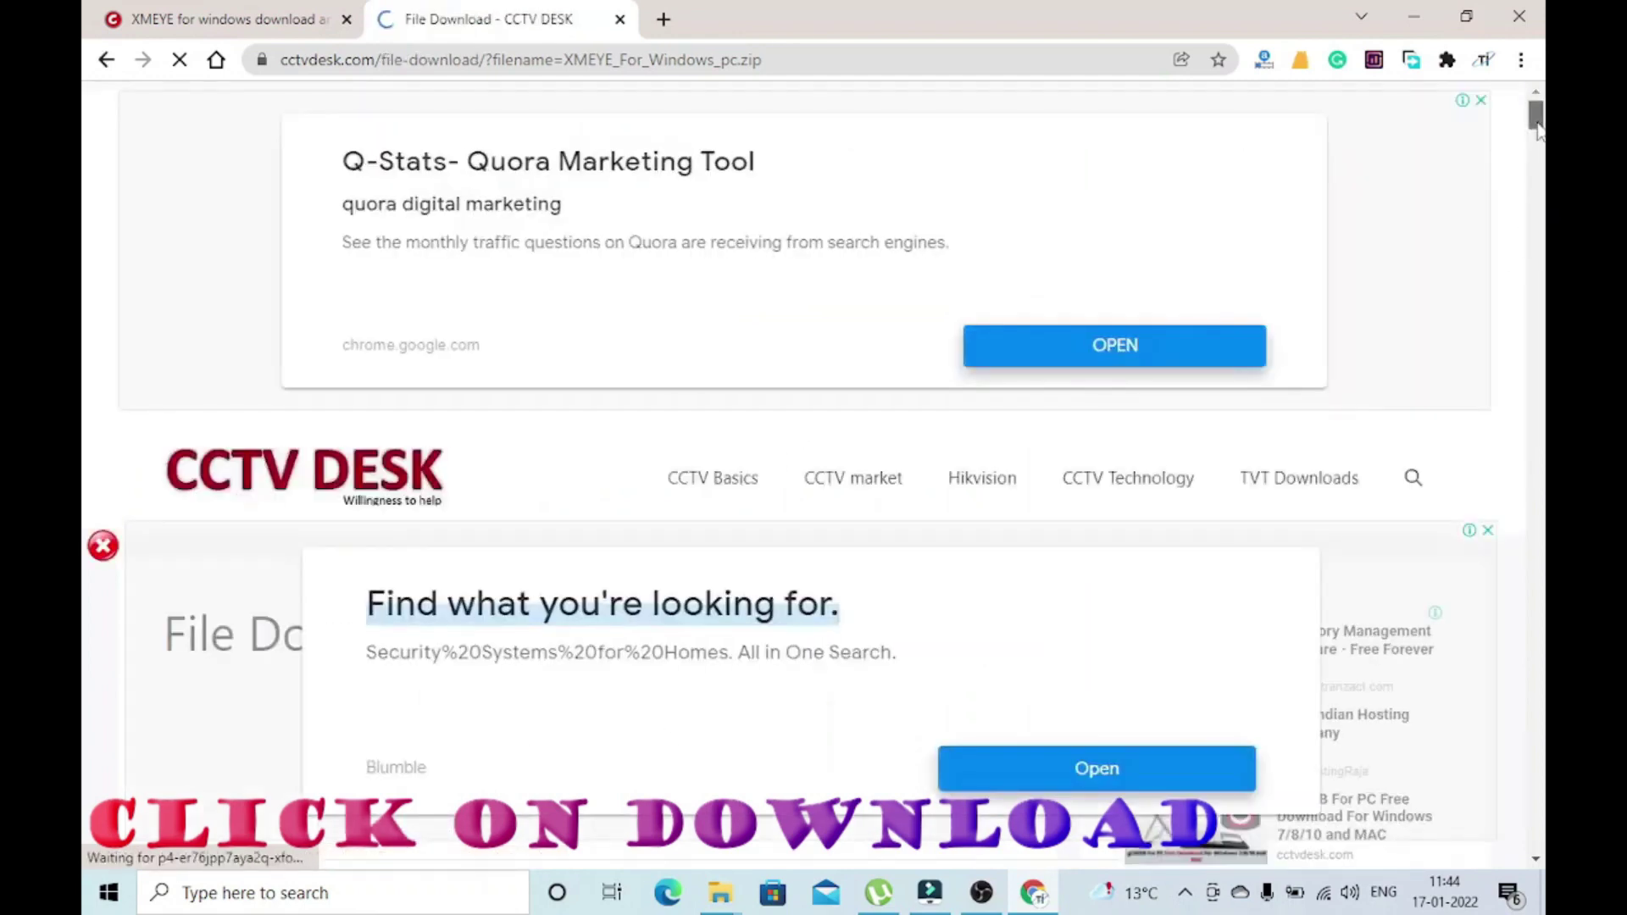
left_click_drag(1537, 125, 1537, 146)
left_click(534, 288)
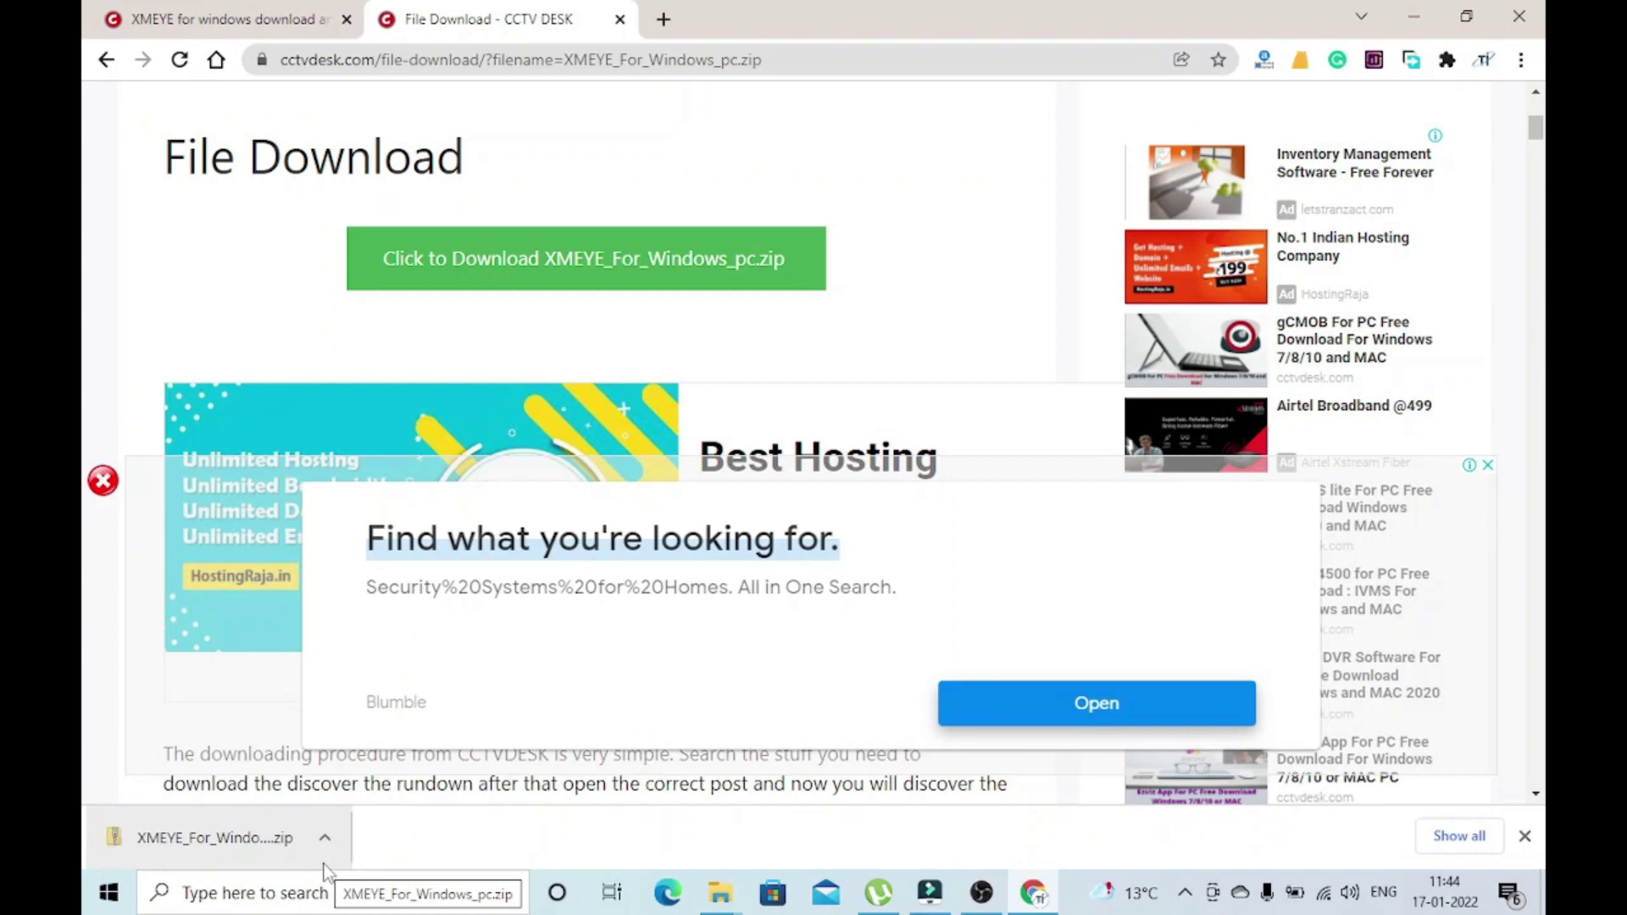
Show the downloaded zip in its folder and extract it to a folder named XMEYE_For_Windows_pc
left_click(324, 838)
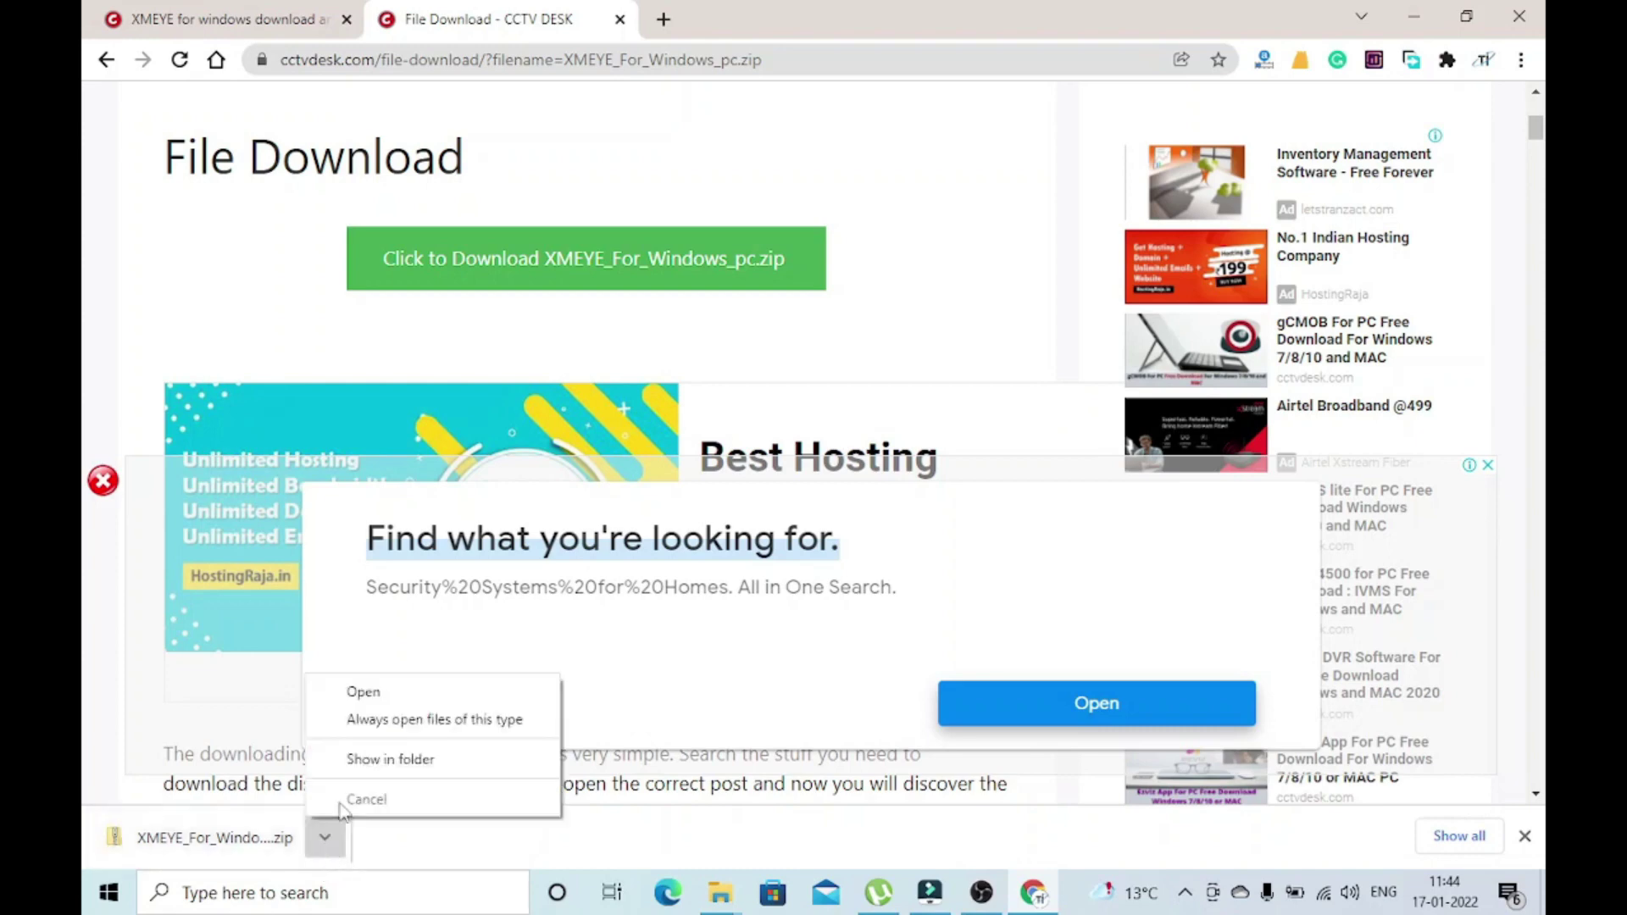
left_click(367, 760)
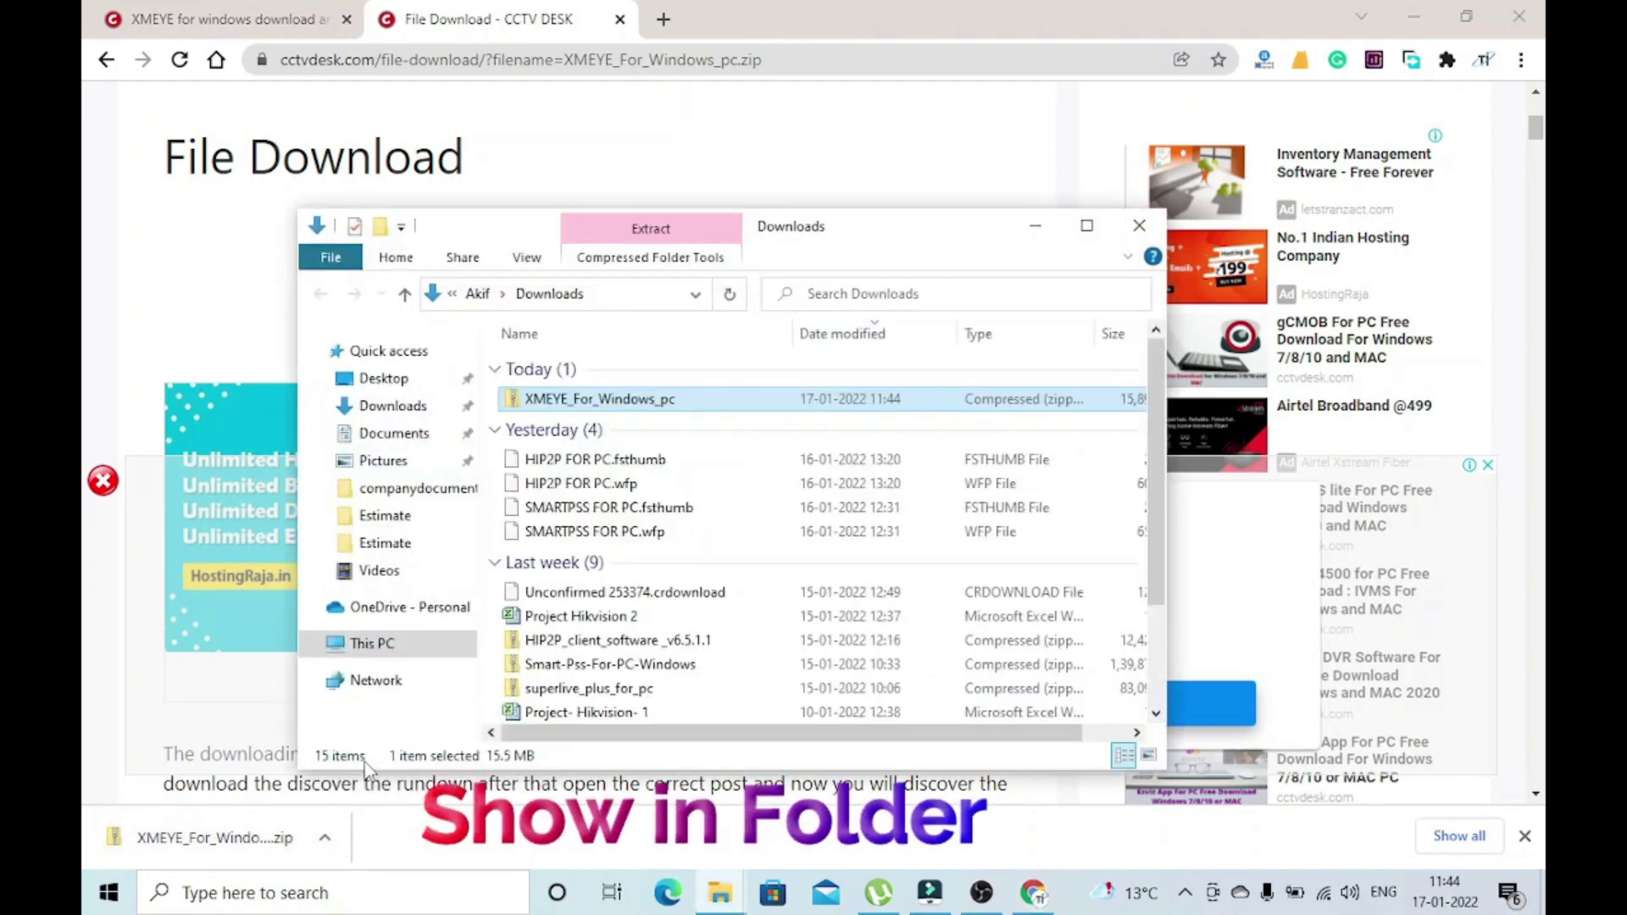
right_click(580, 408)
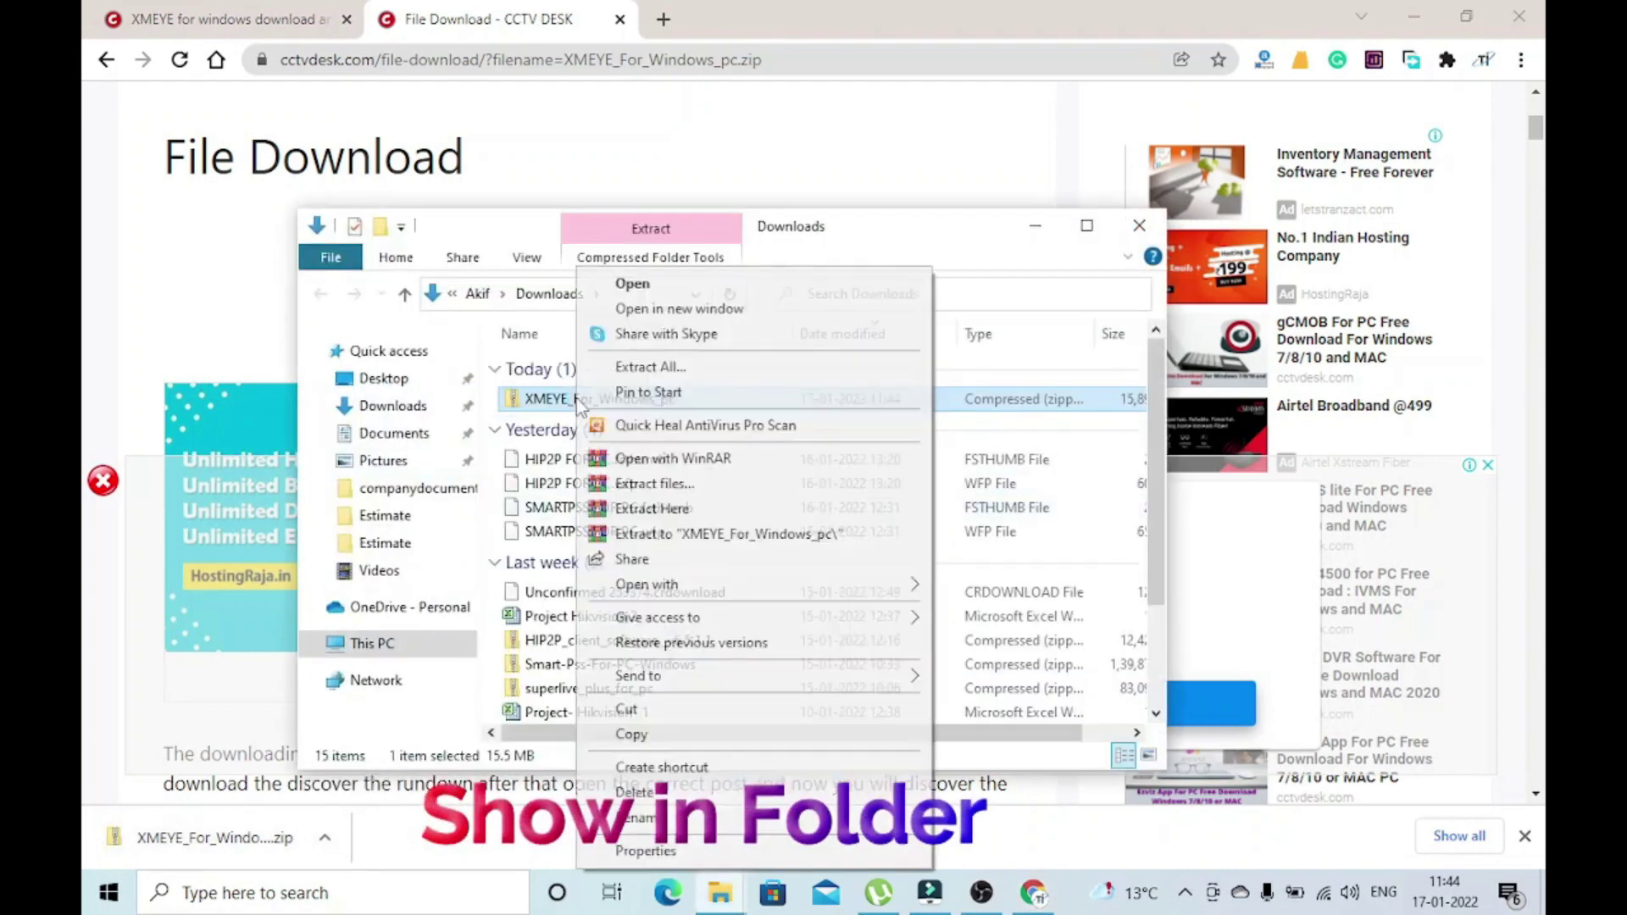
left_click(656, 534)
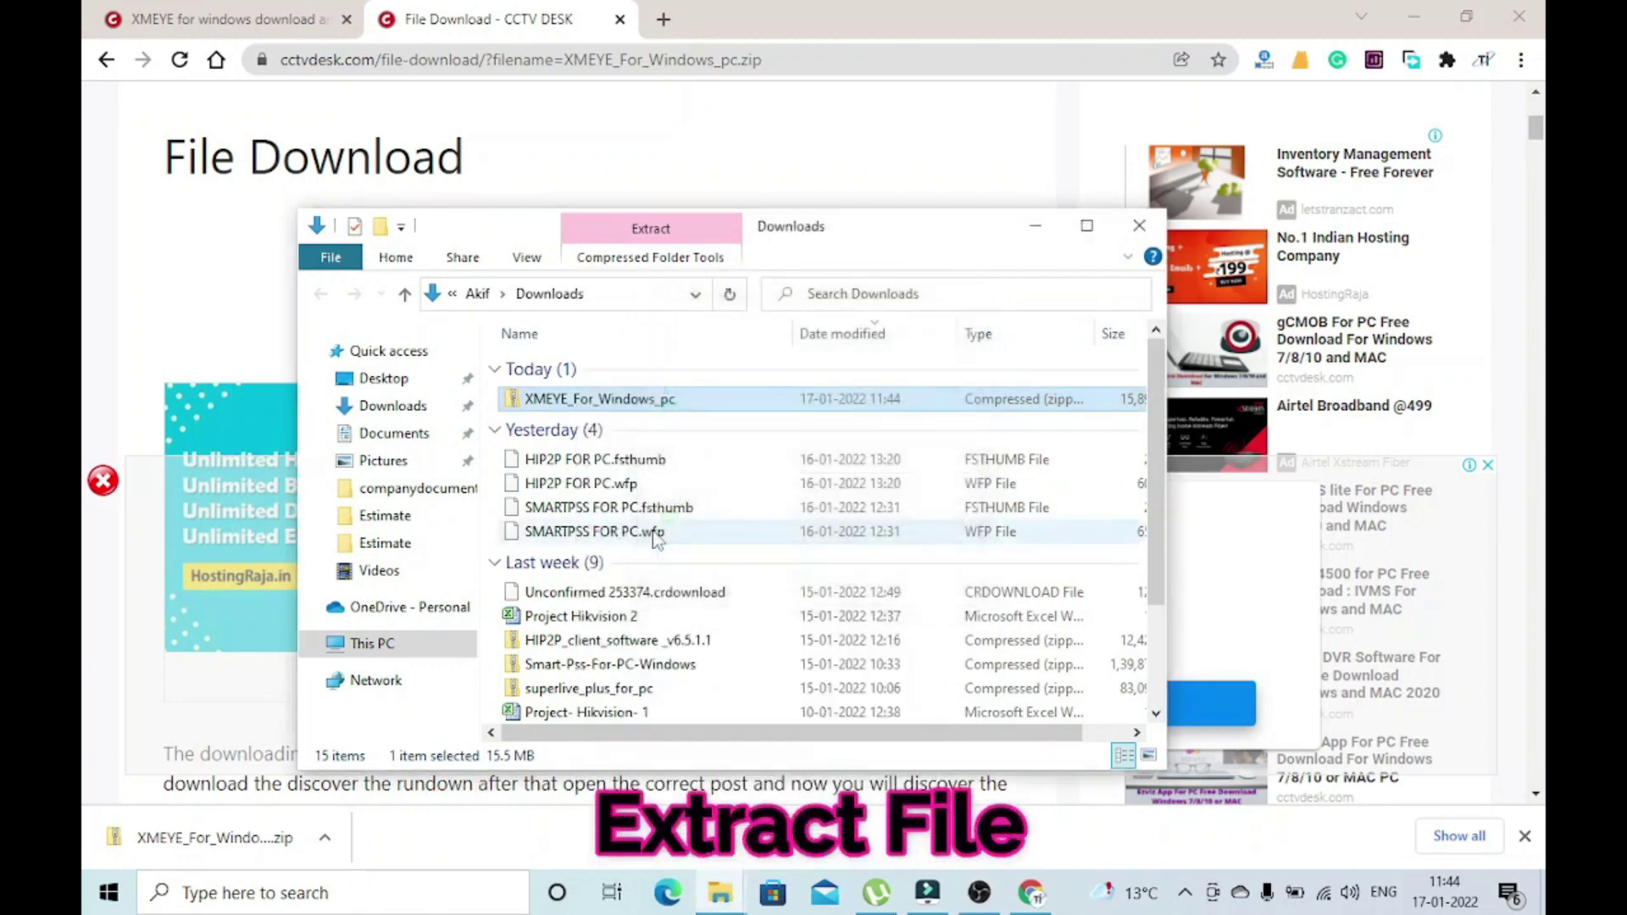
Open the extracted XMEYE_For_Windows_pc folder and launch the XMEYE For Windows installer
double_click(580, 424)
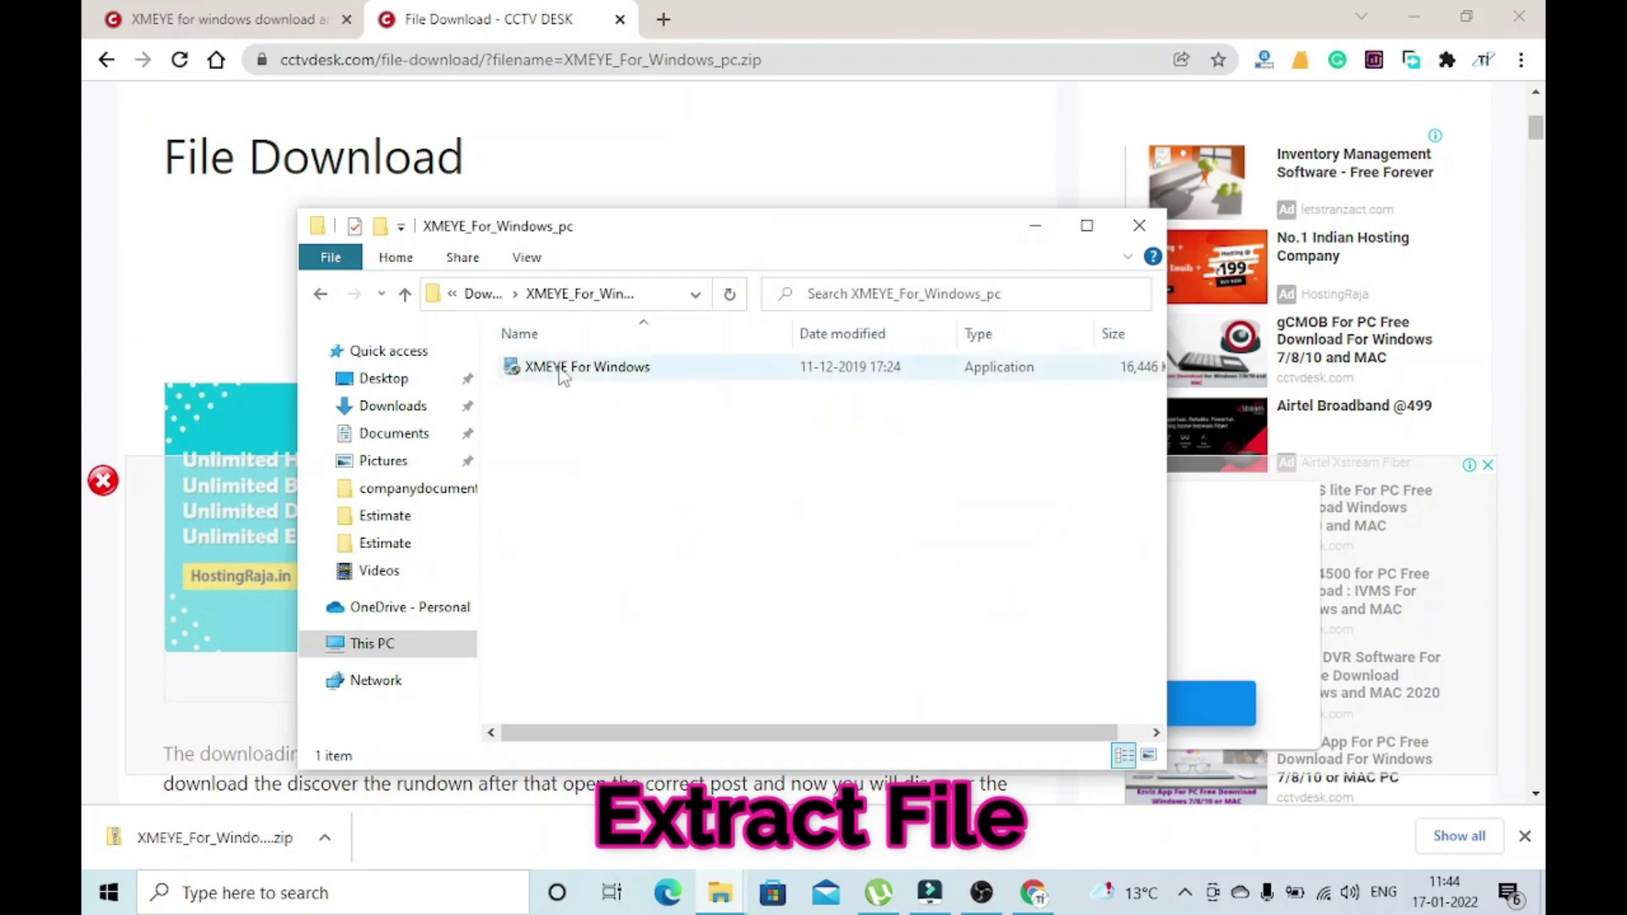
left_click(562, 373)
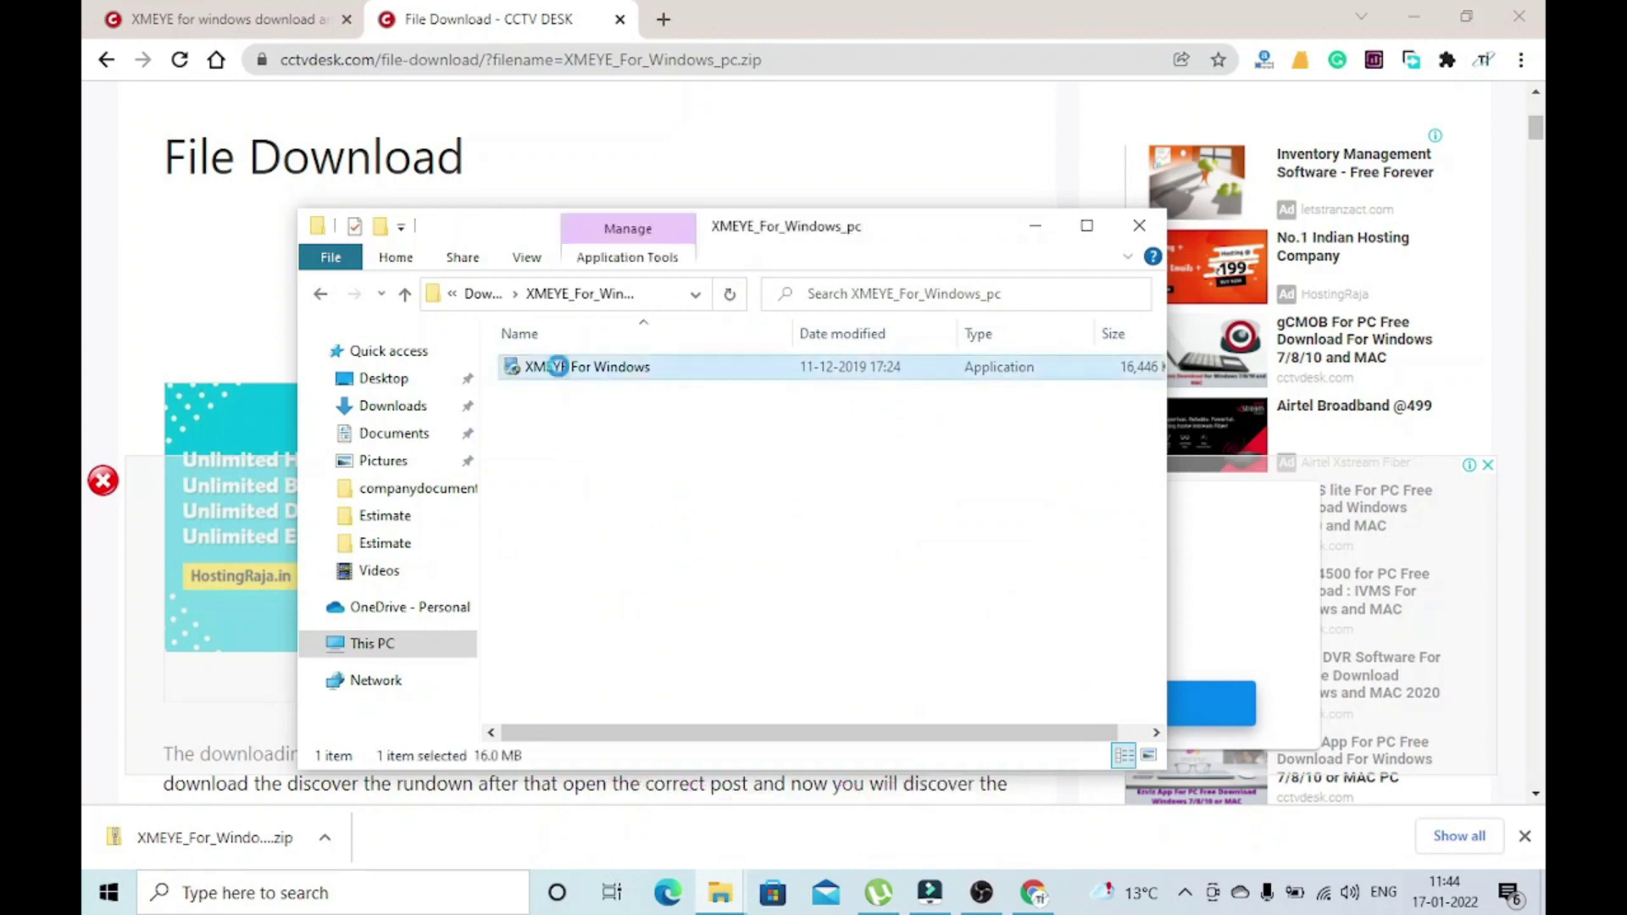
right_click(559, 373)
left_click(644, 306)
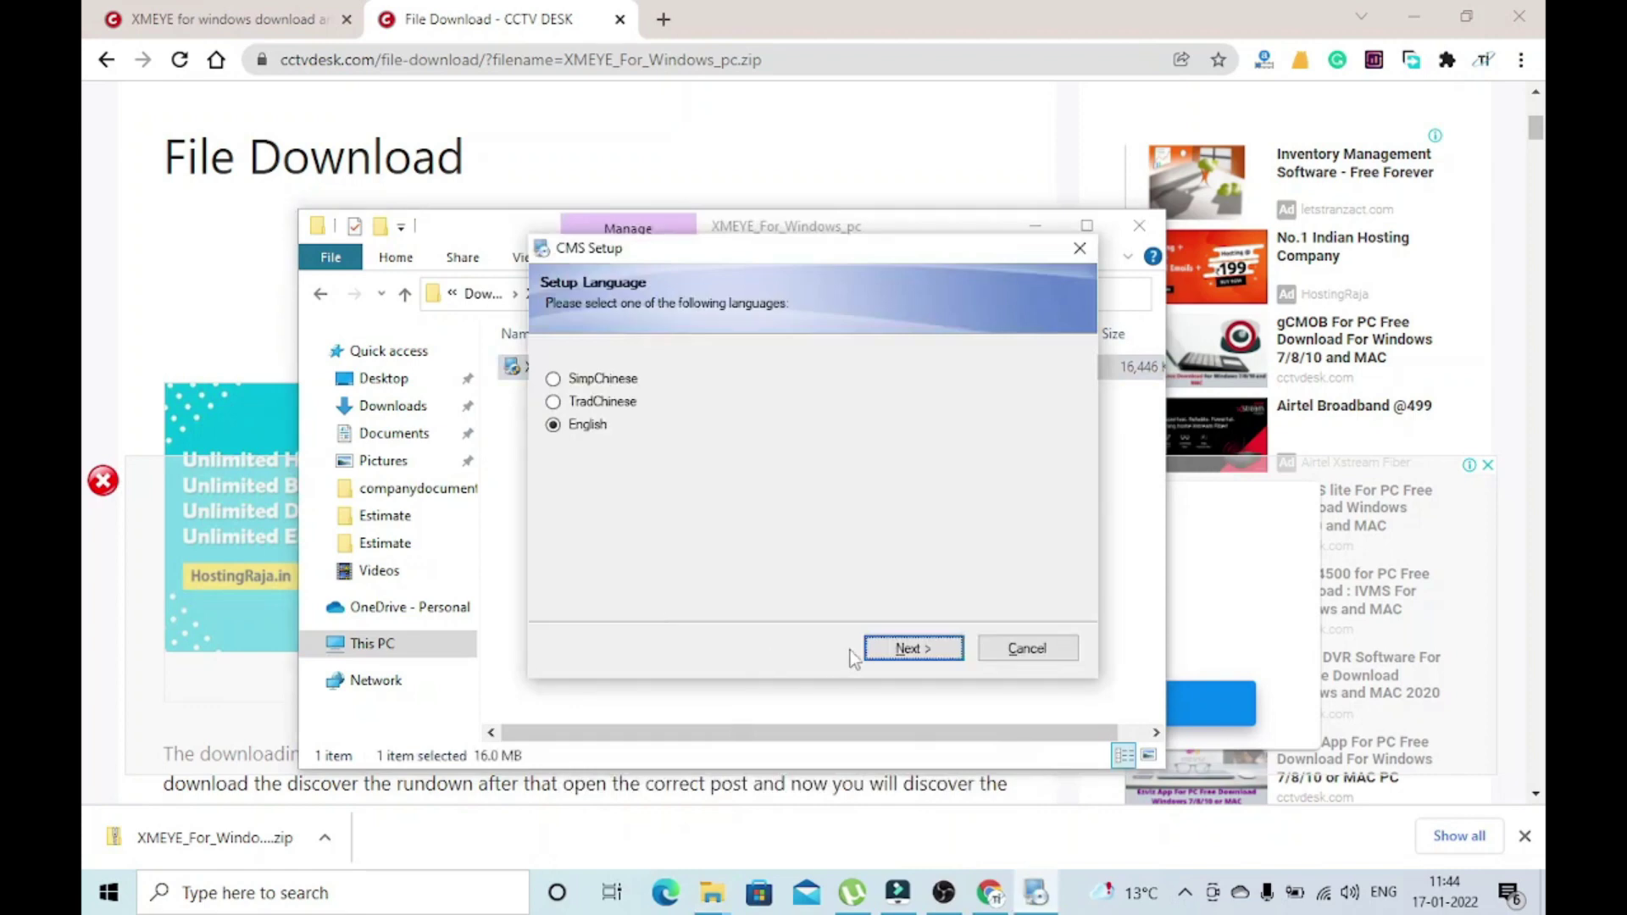
Install CMS with English as the setup language in C:\Program Files (x86)\CMS and finish the setup
left_click(908, 650)
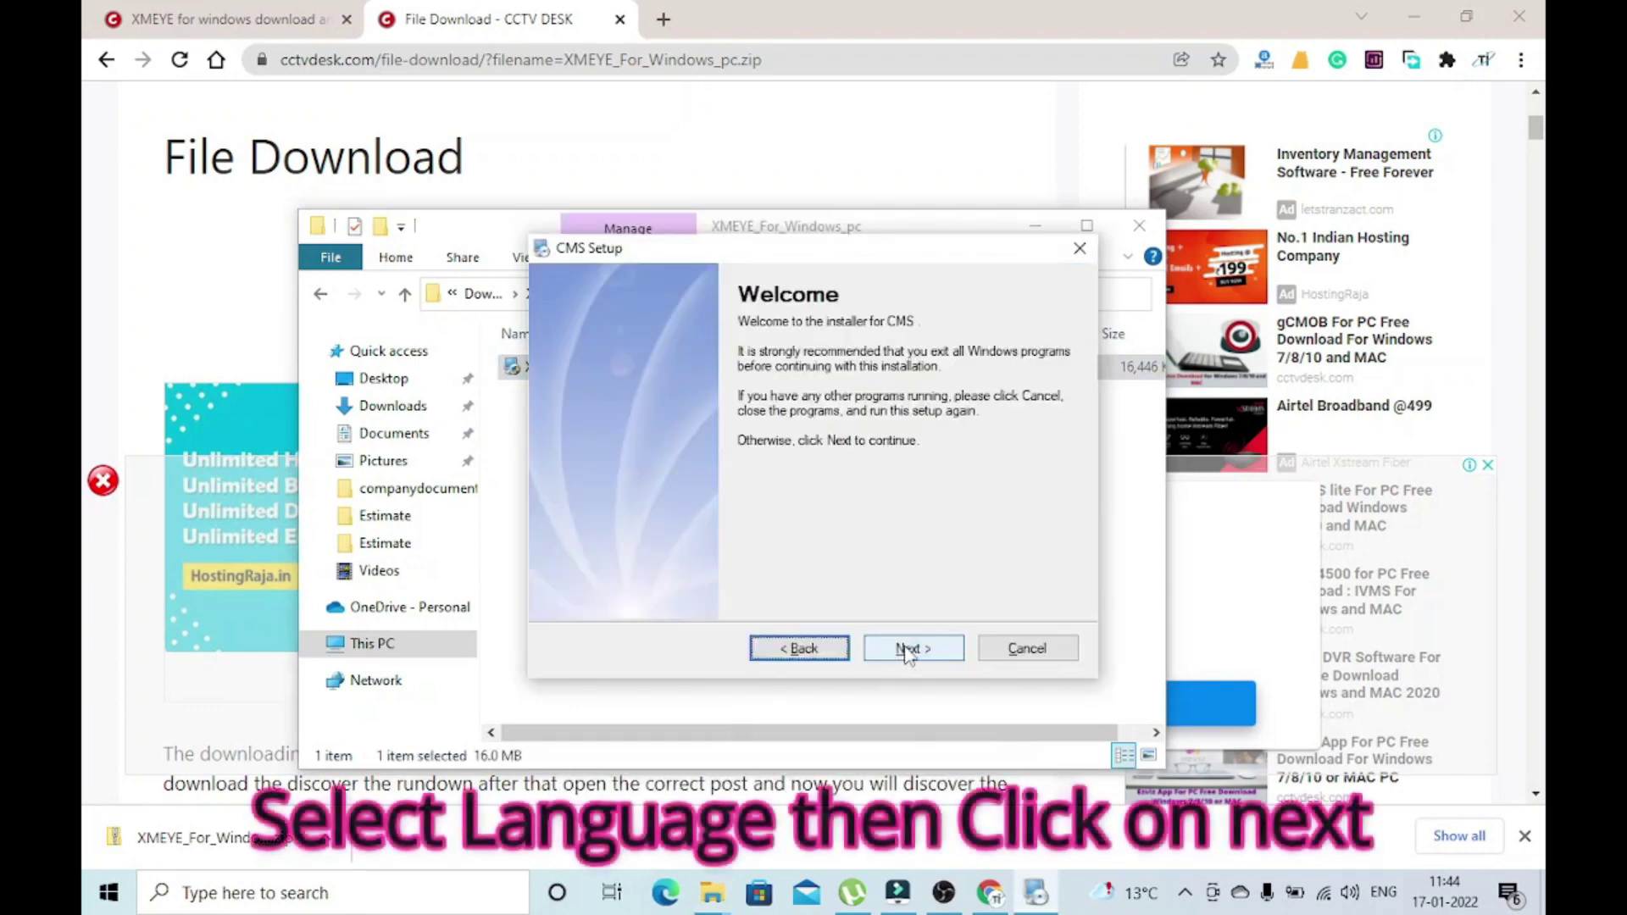
left_click(908, 649)
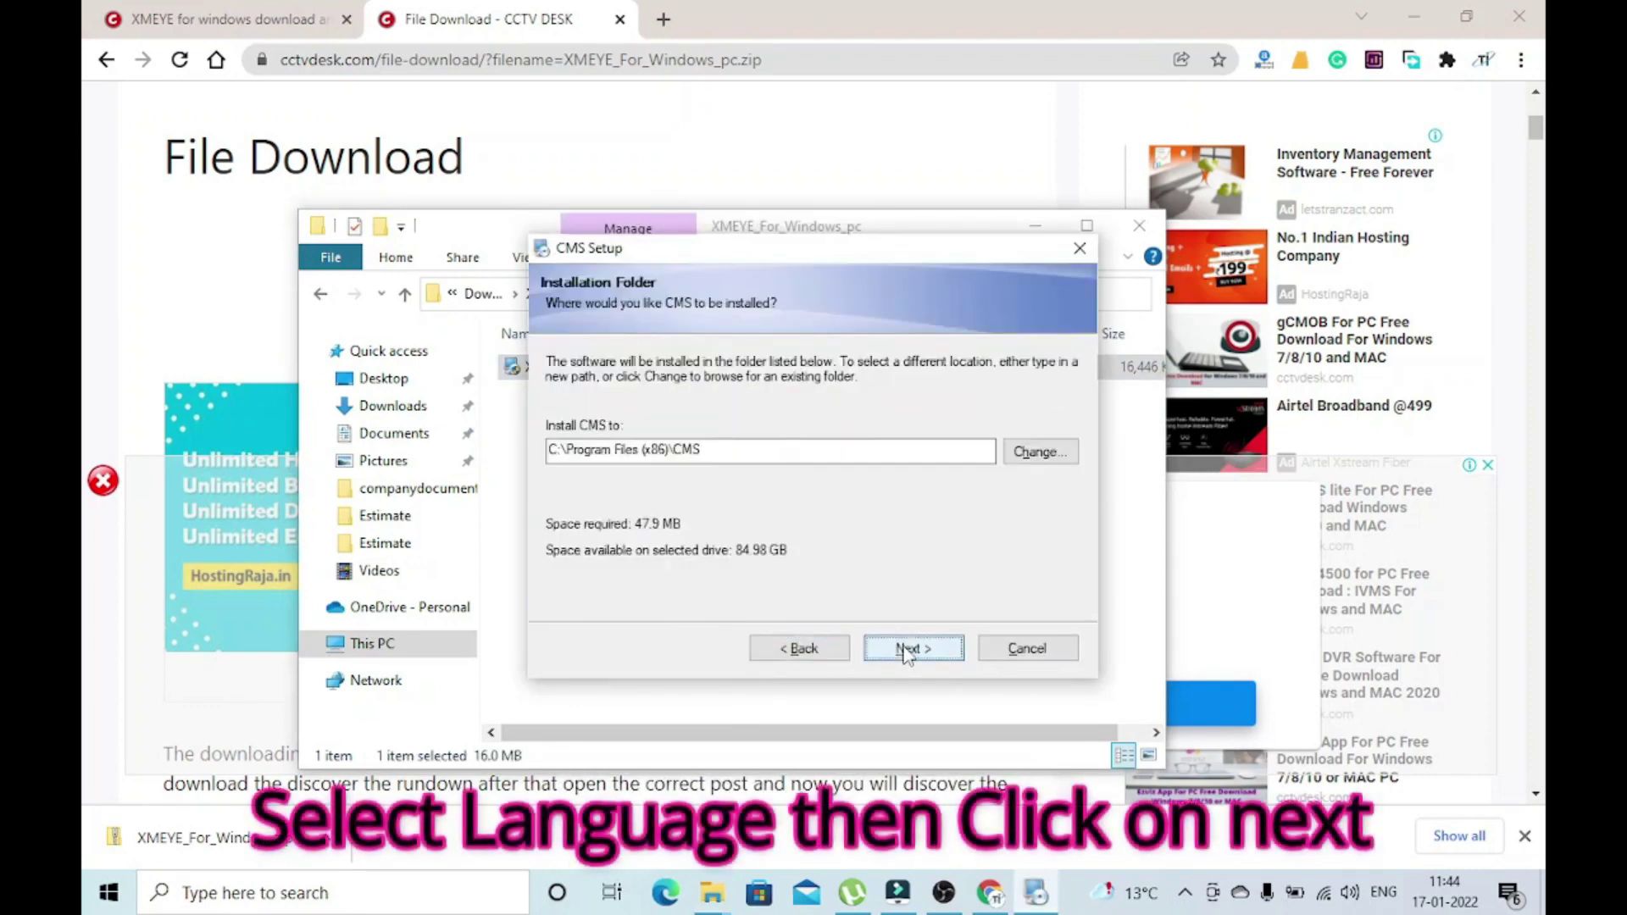
left_click(908, 649)
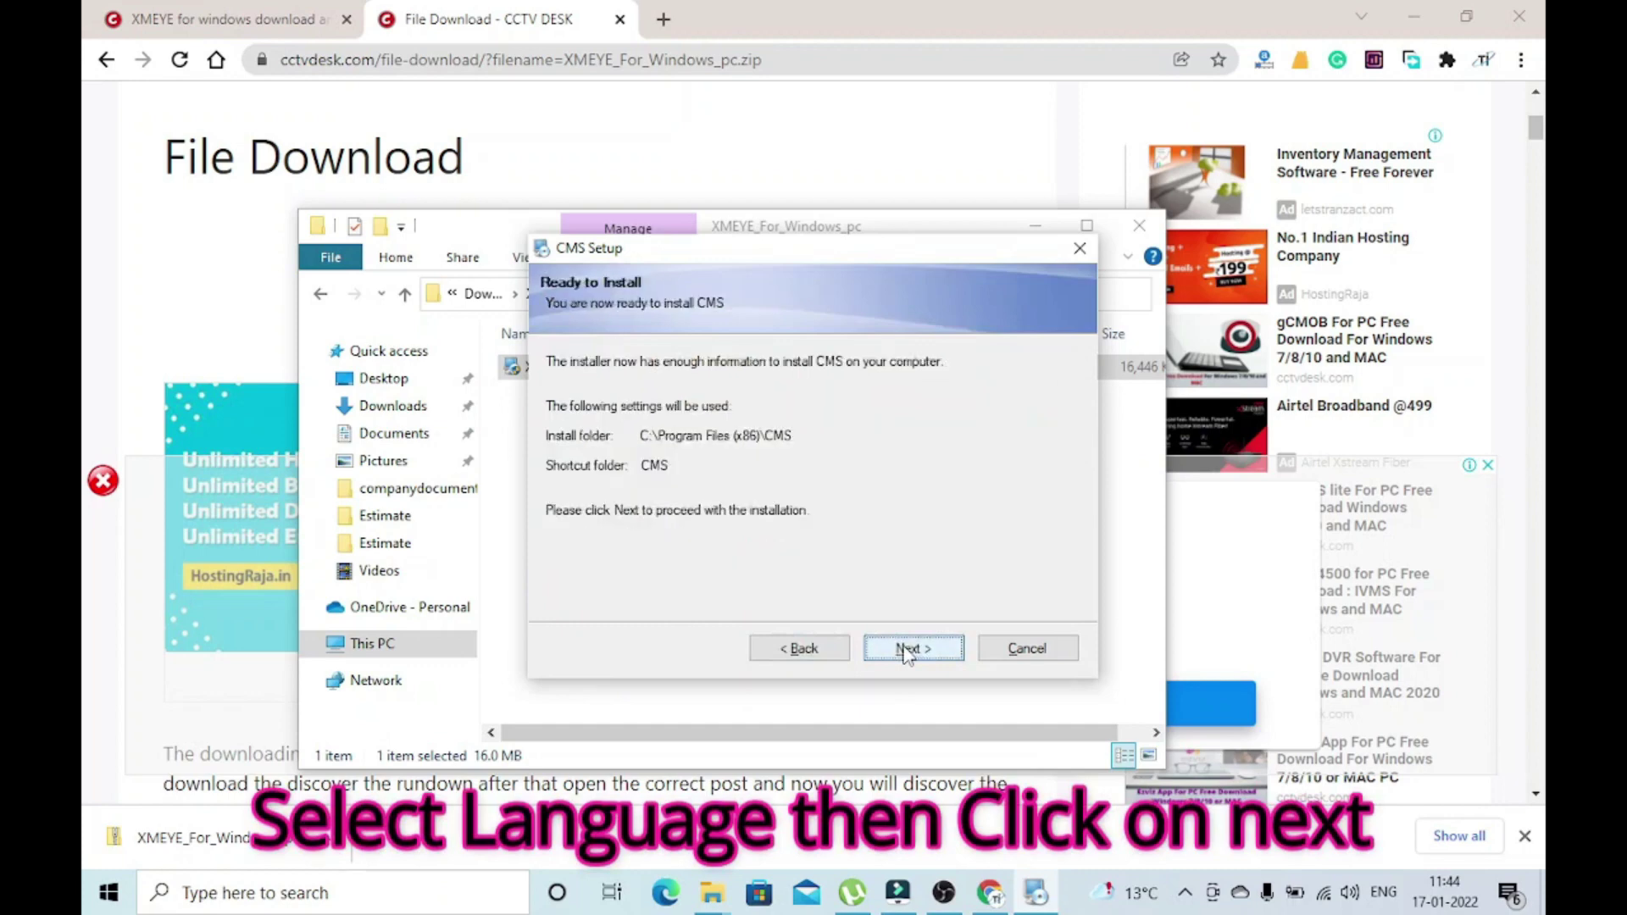
left_click(906, 649)
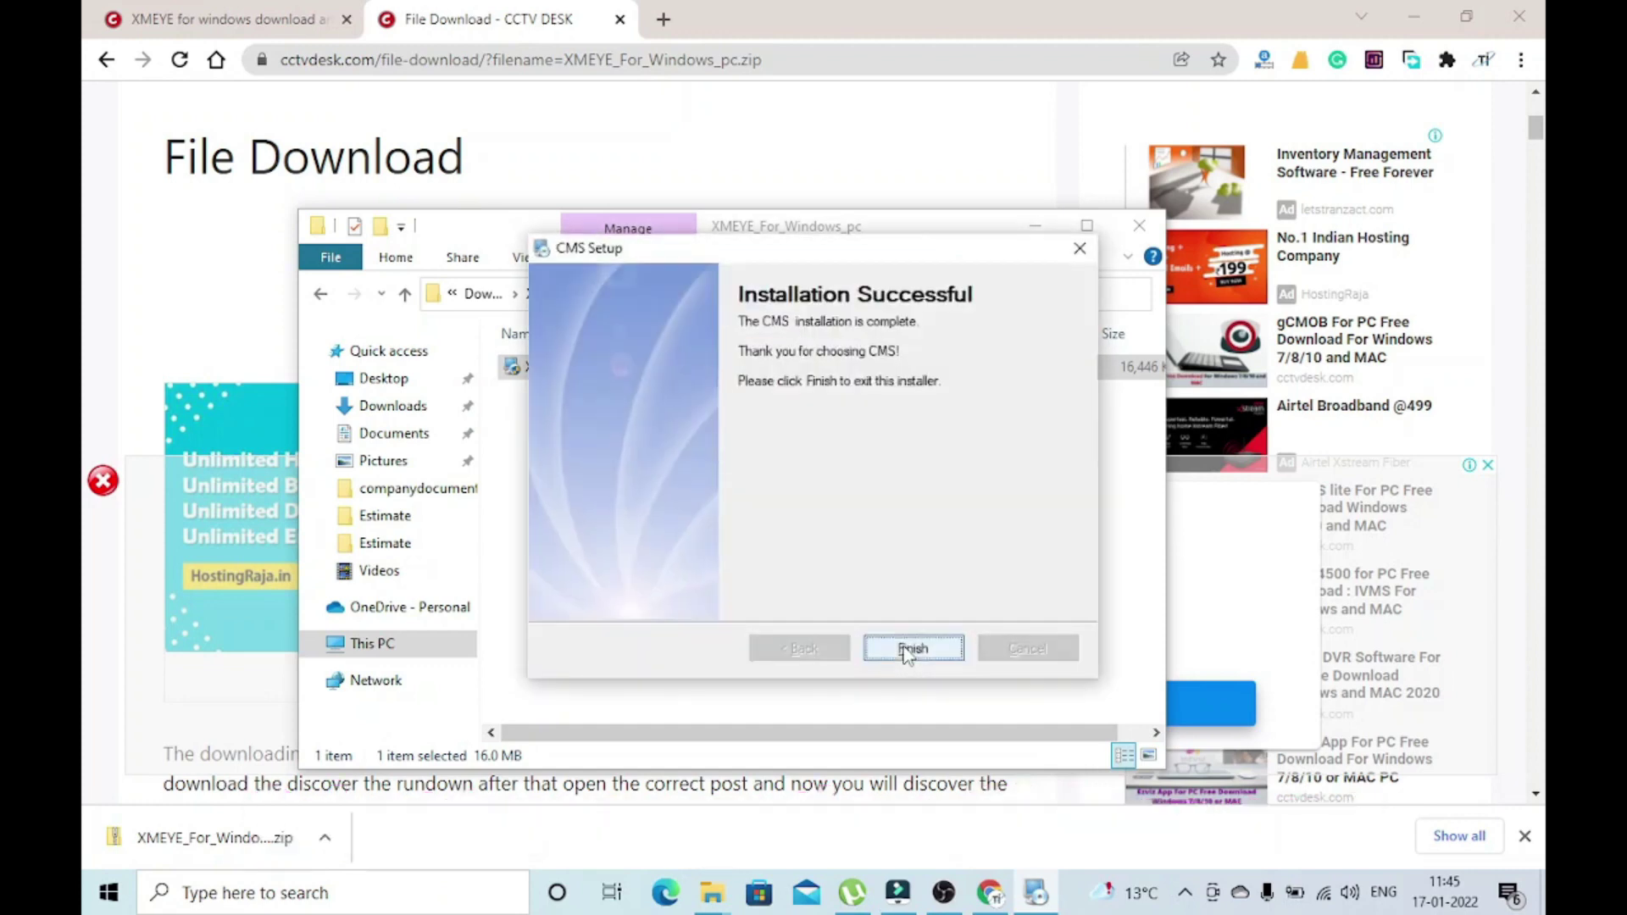
left_click(912, 649)
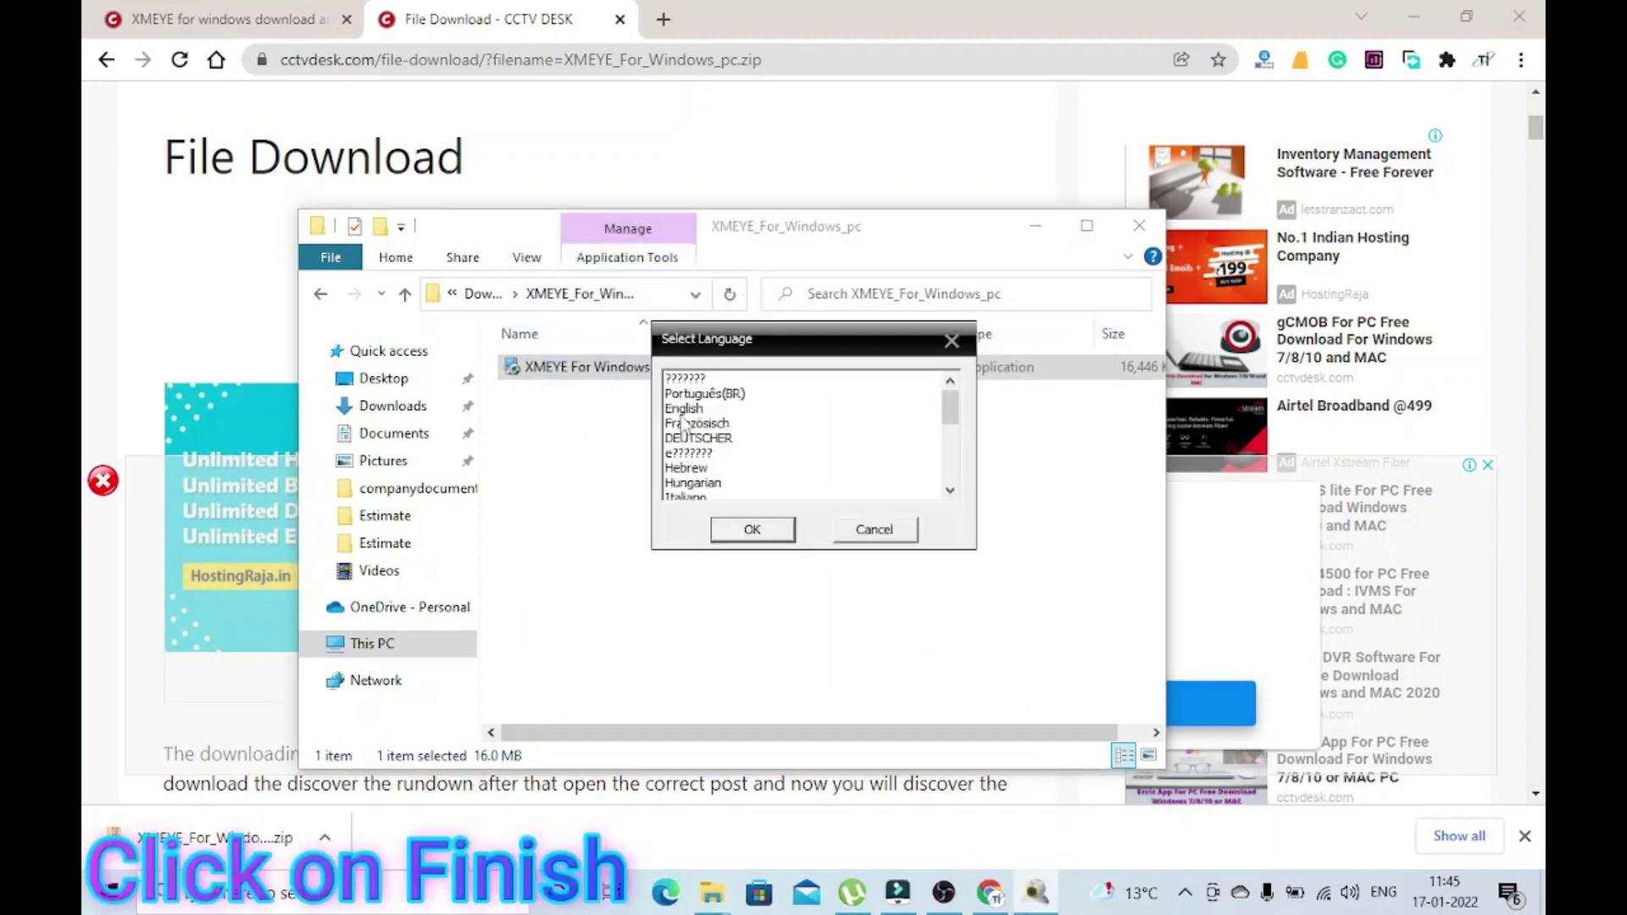
Choose English as the CMS language and log in with the prefilled user name and a blank password
left_click(685, 412)
left_click(752, 529)
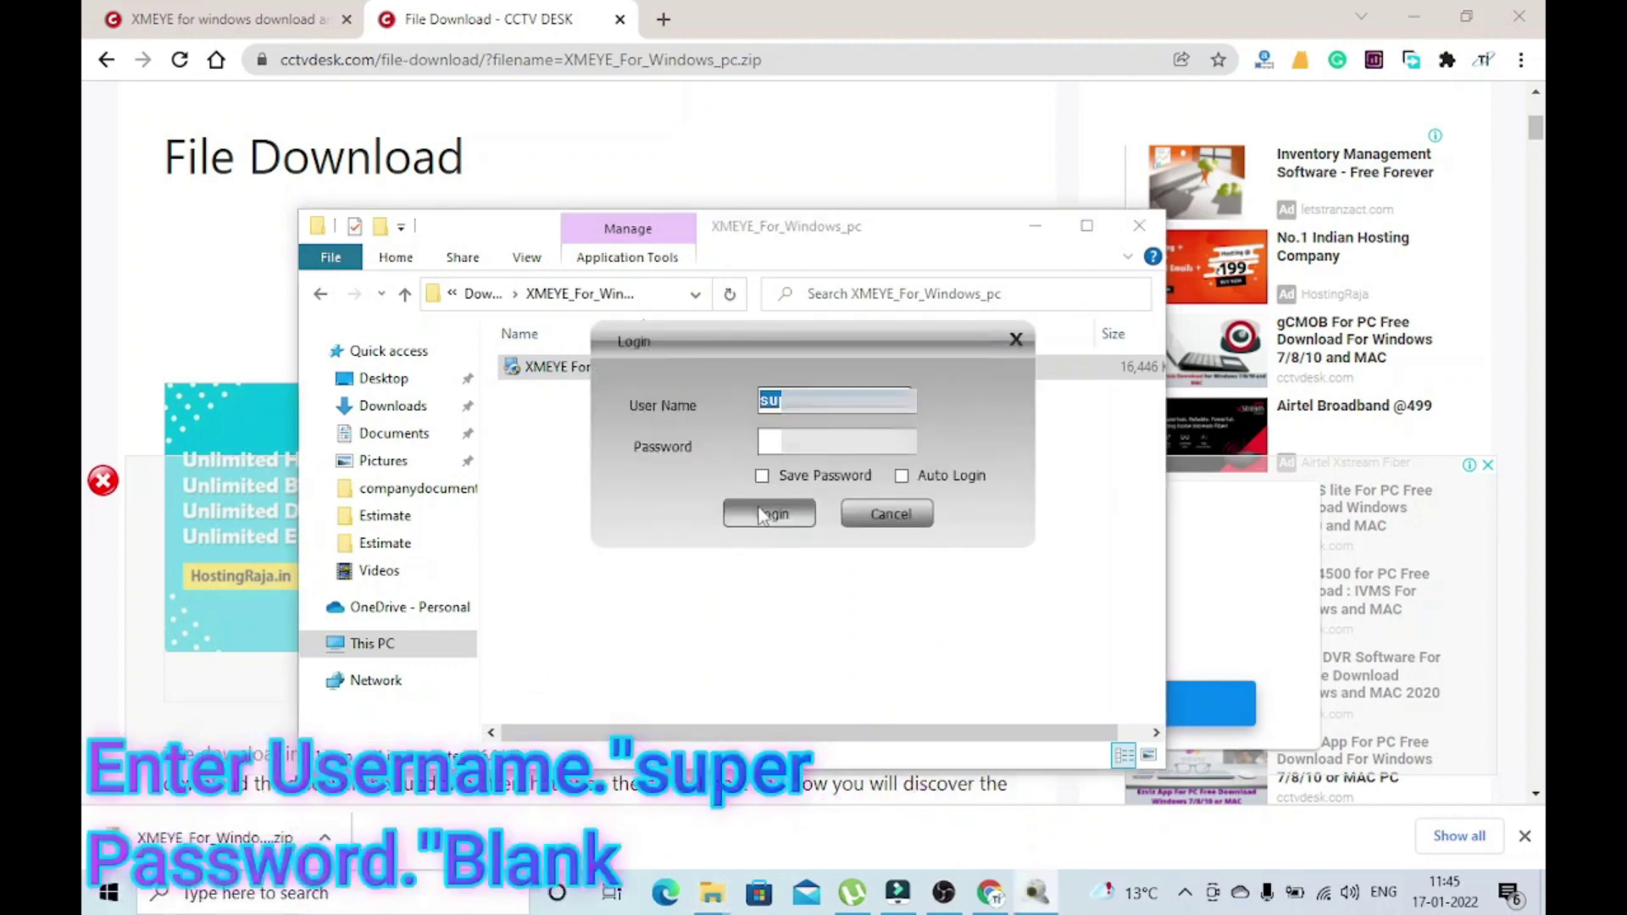
left_click(763, 519)
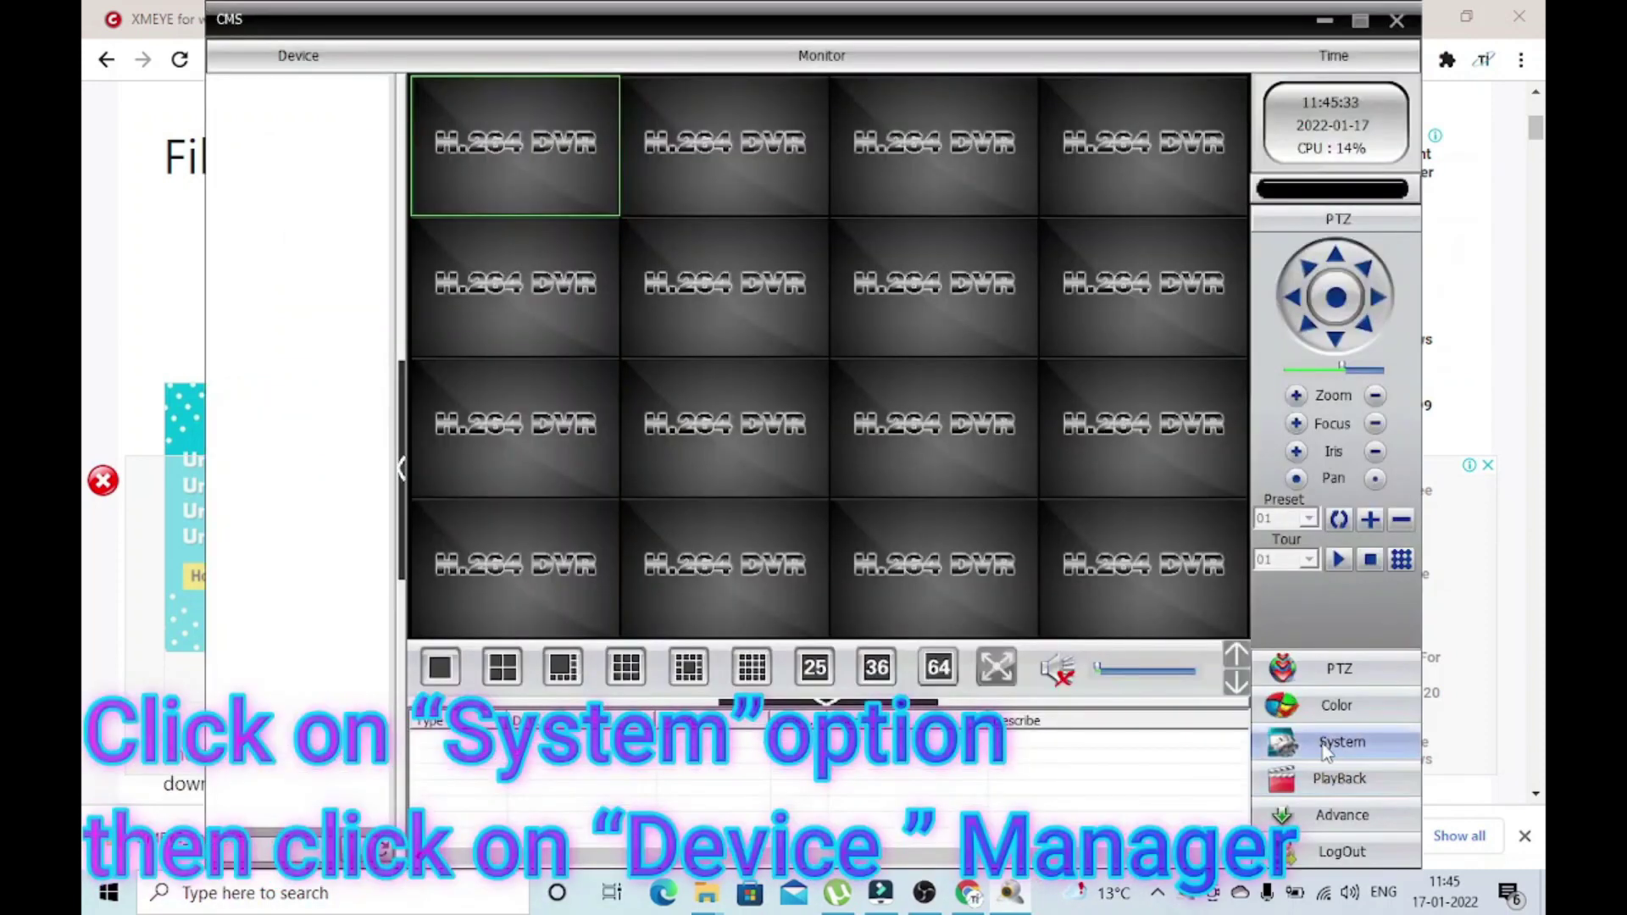
Open the Device Manager and add a zone named DVR
left_click(1328, 748)
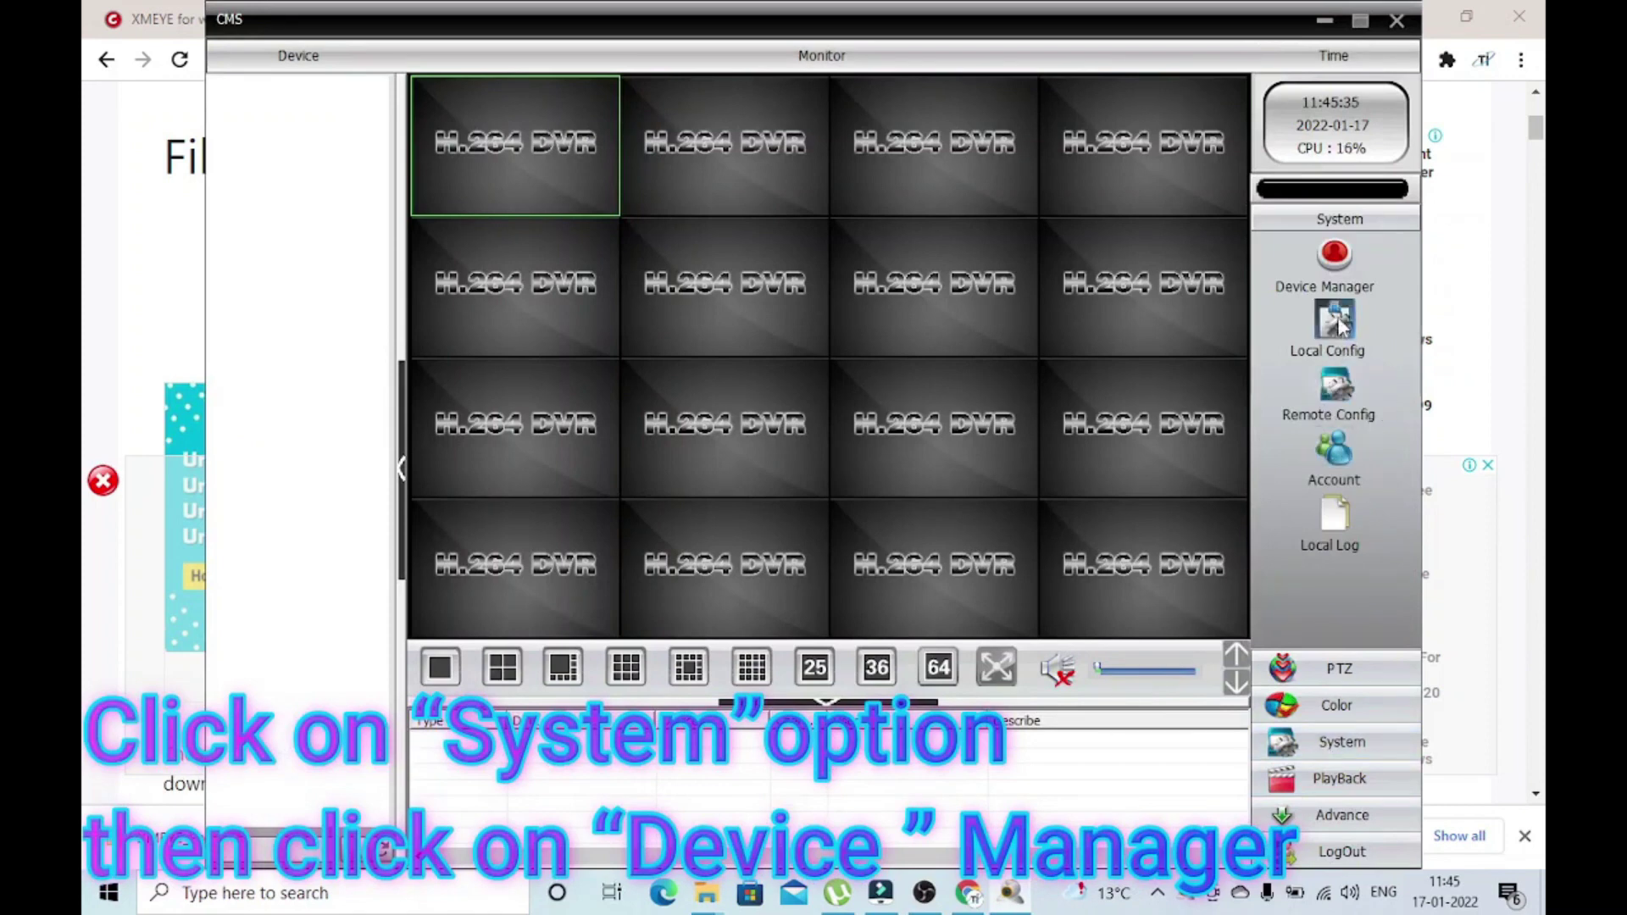
left_click(1338, 264)
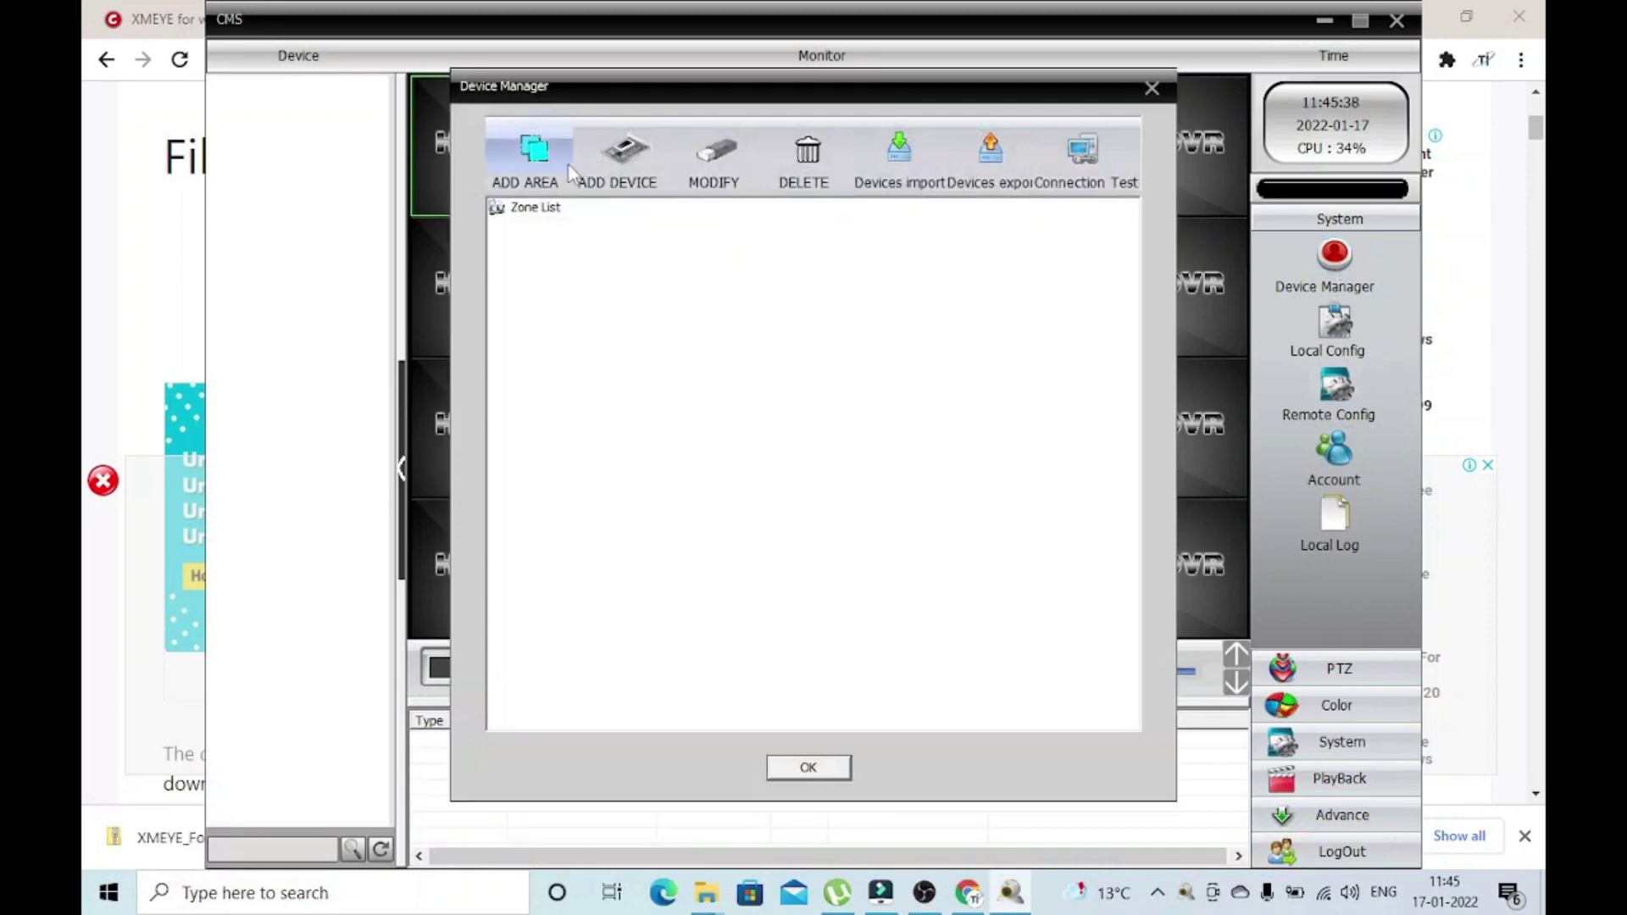
left_click(568, 174)
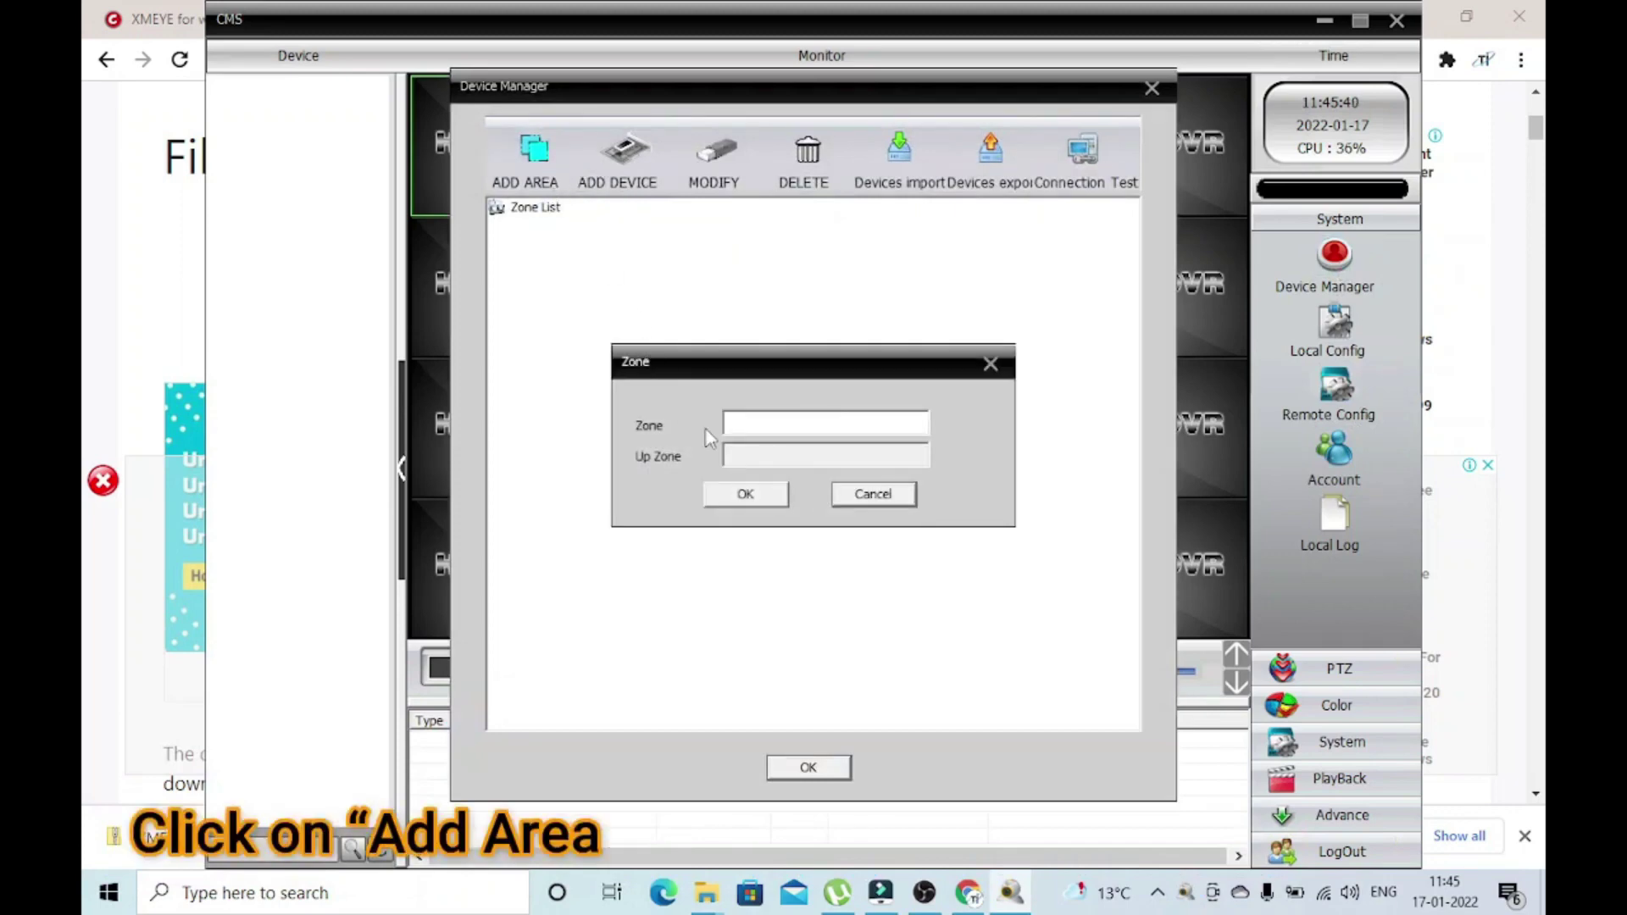
left_click(739, 426)
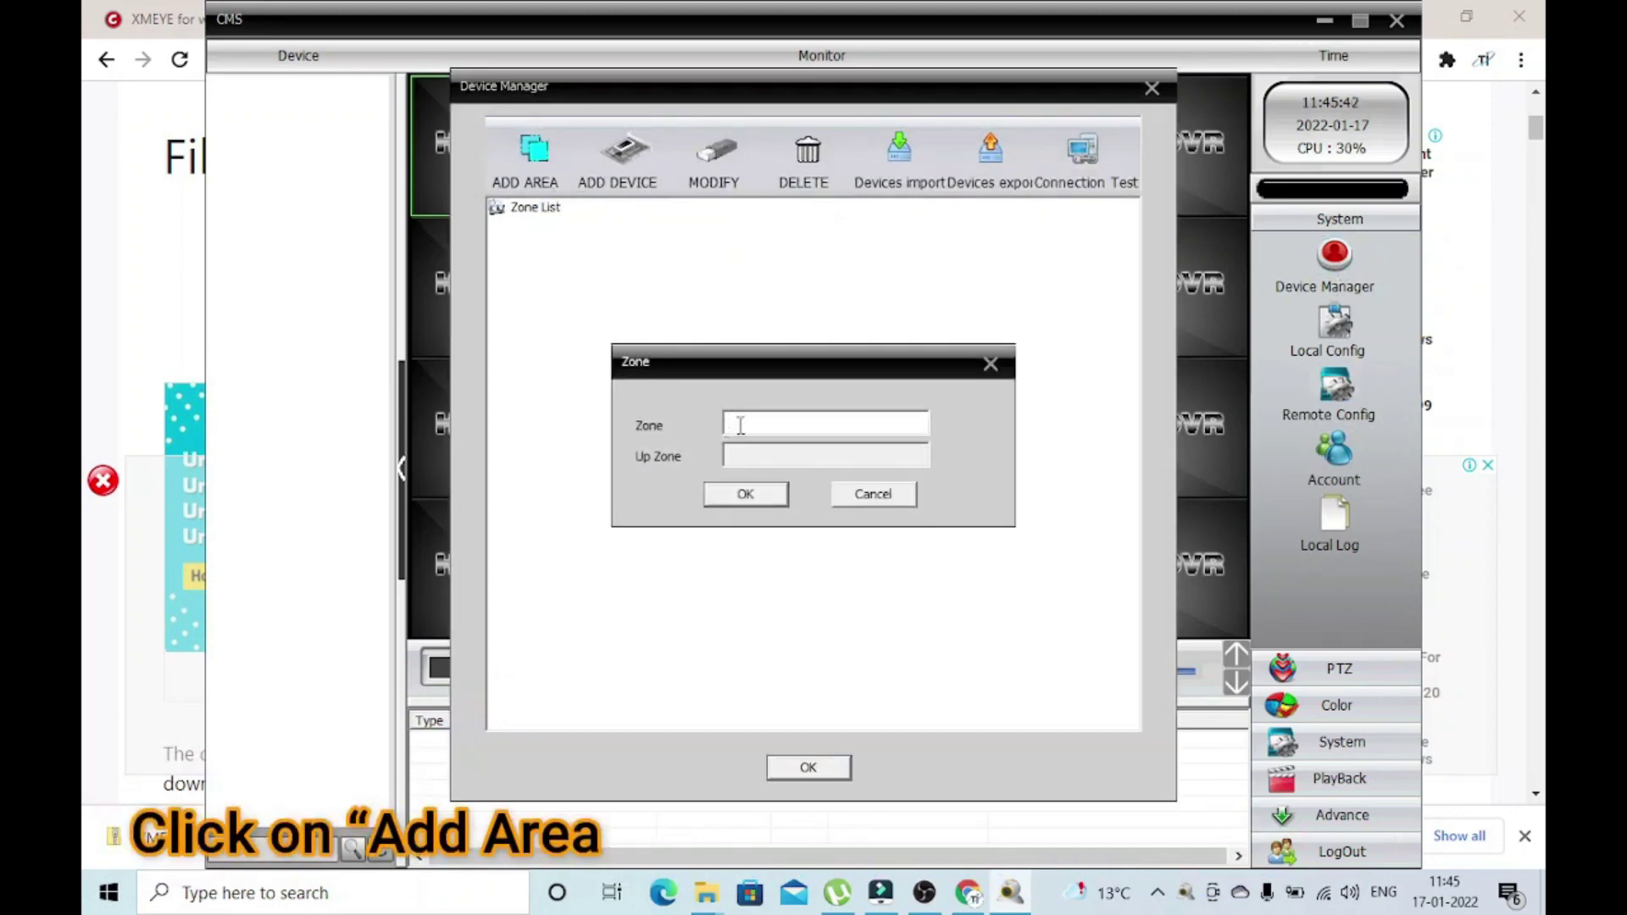
type("DVR")
left_click(722, 492)
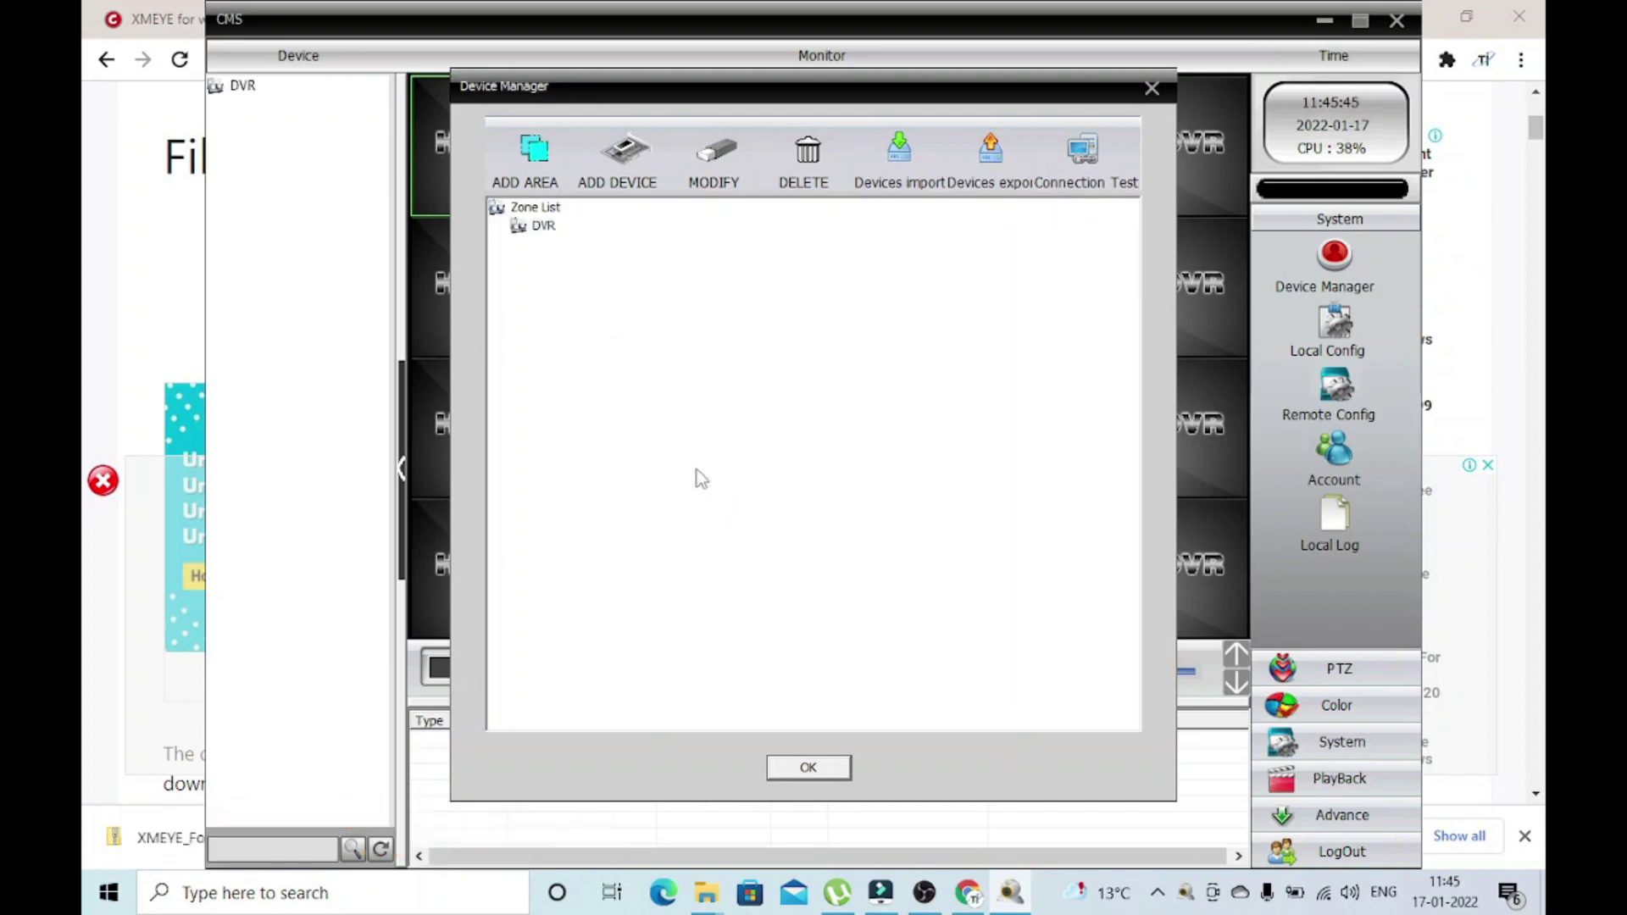
Start adding a device to the DVR zone, run an IP search and select the device found to fill in its details
left_click(543, 229)
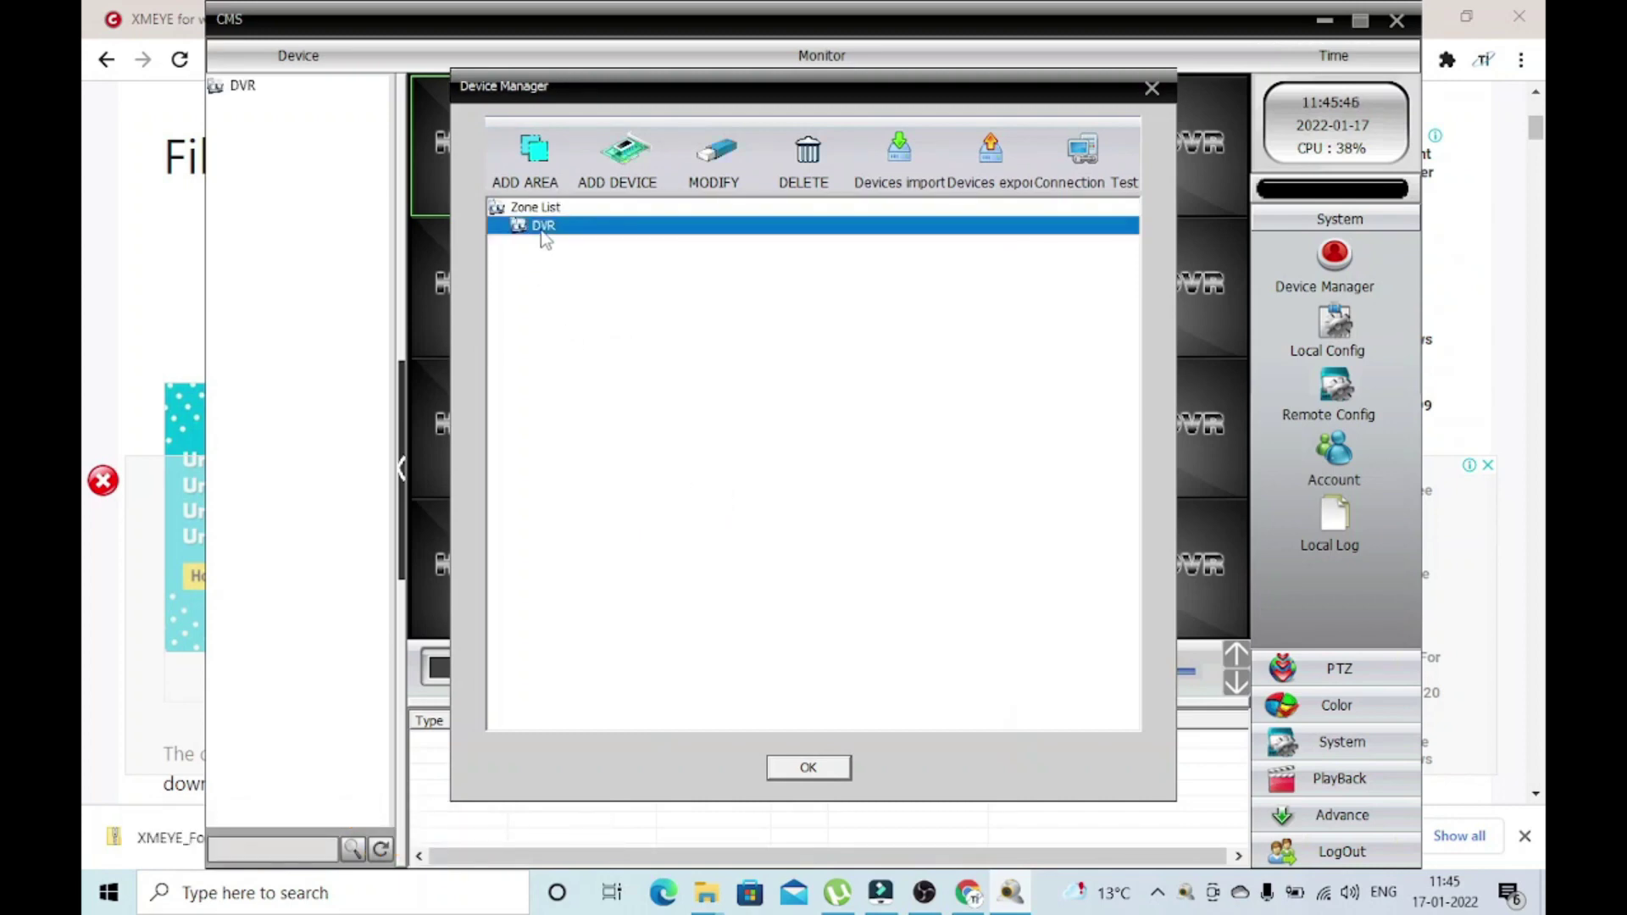
left_click(612, 174)
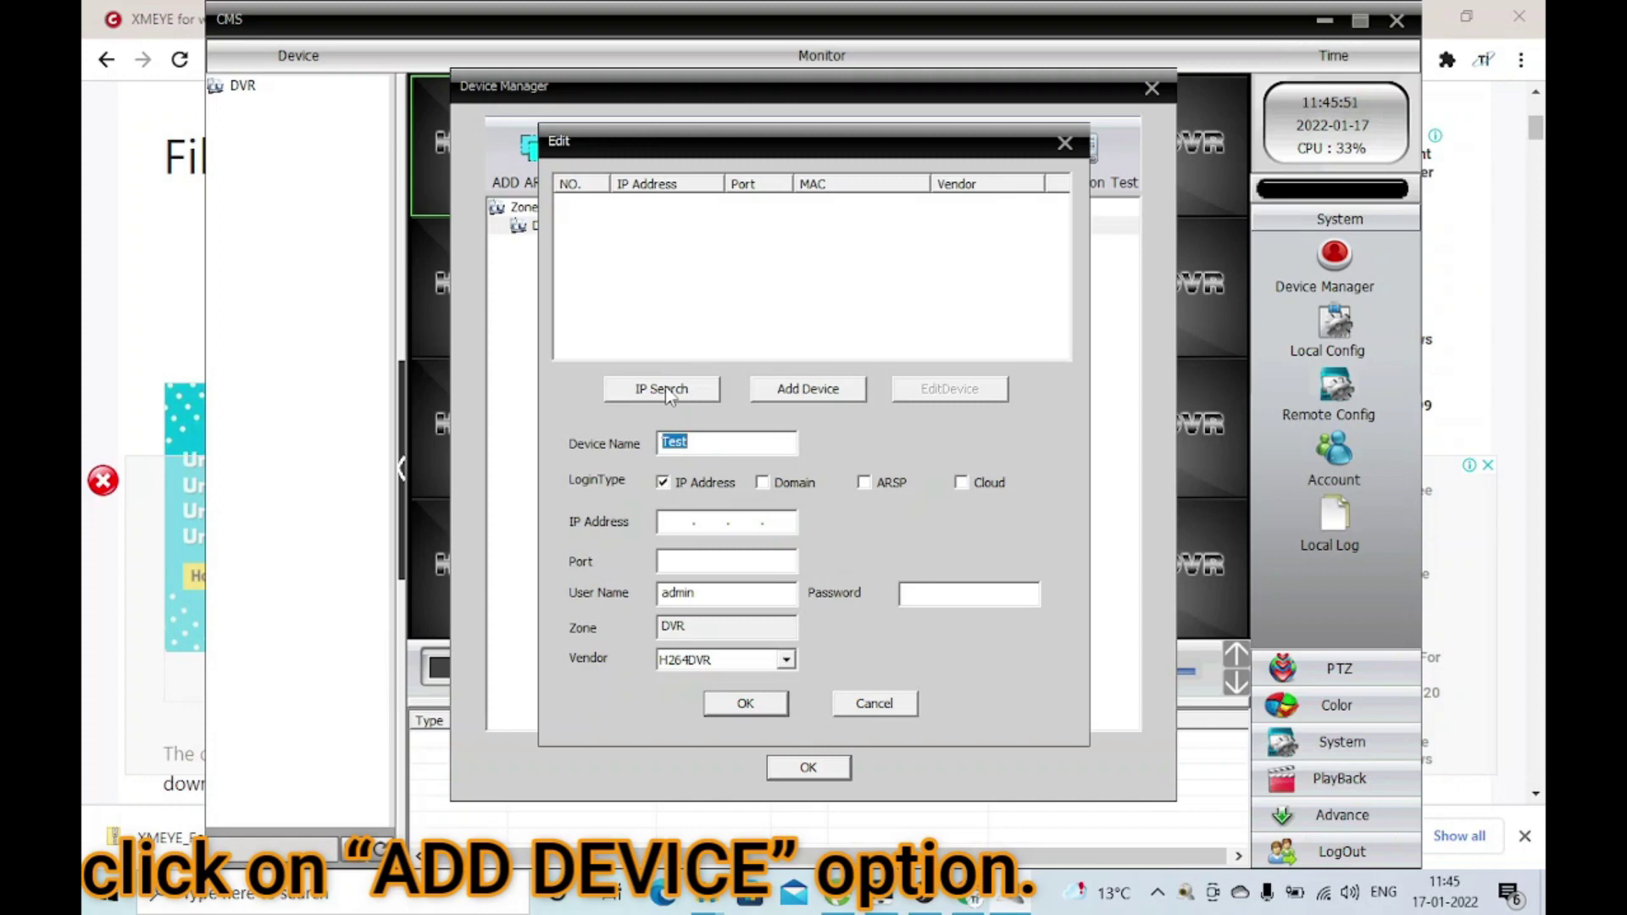
left_click(666, 392)
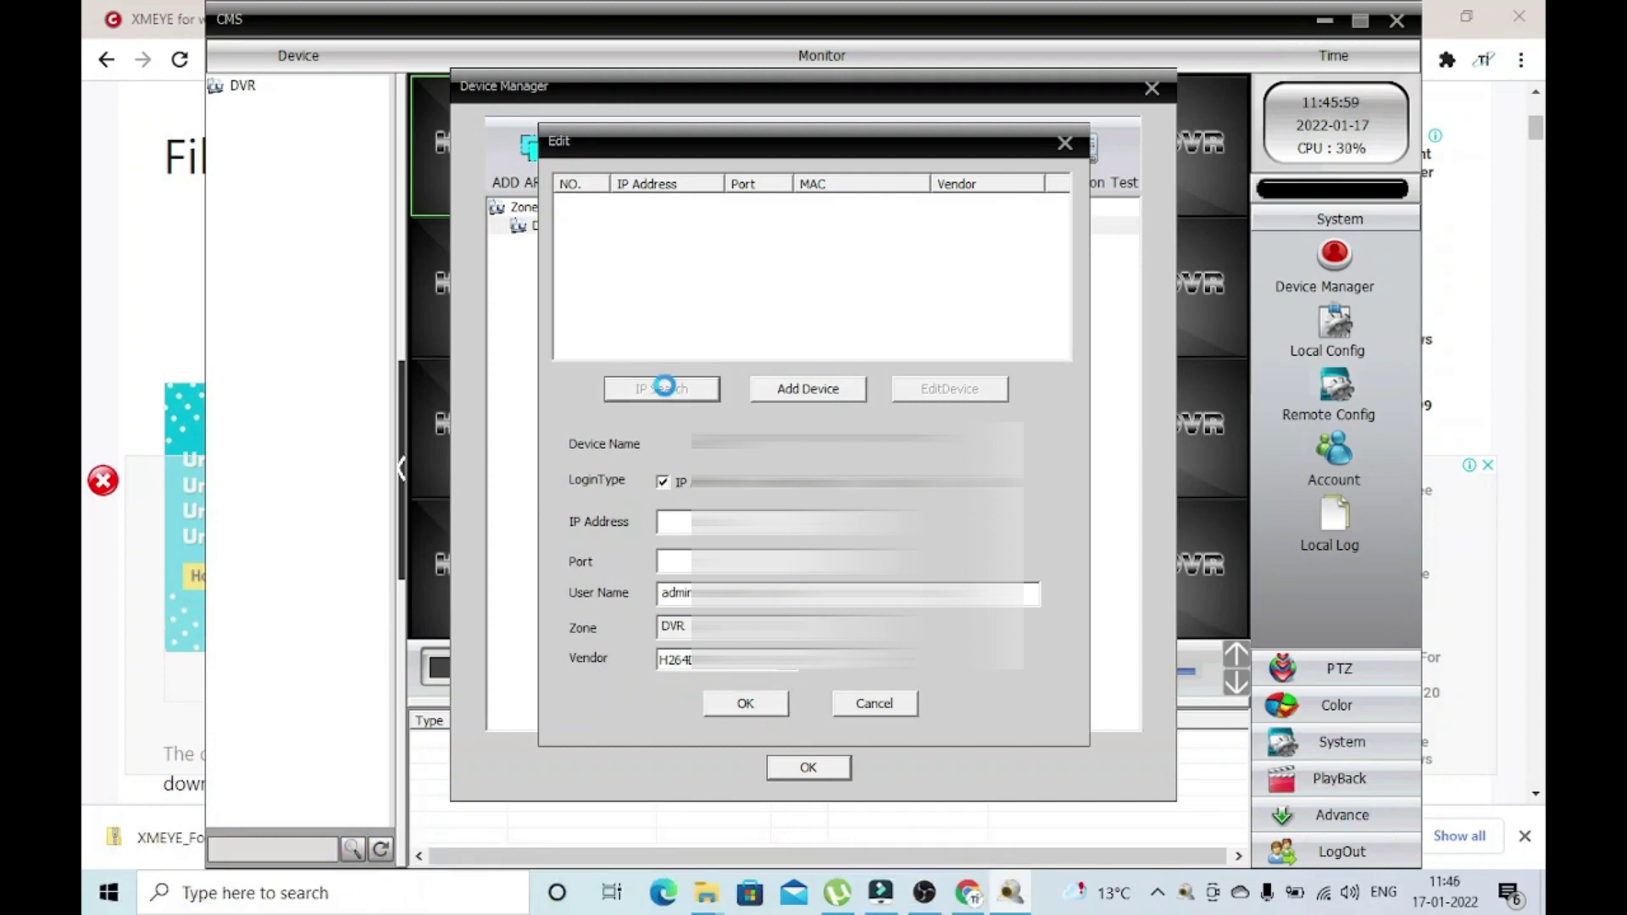
left_click(672, 222)
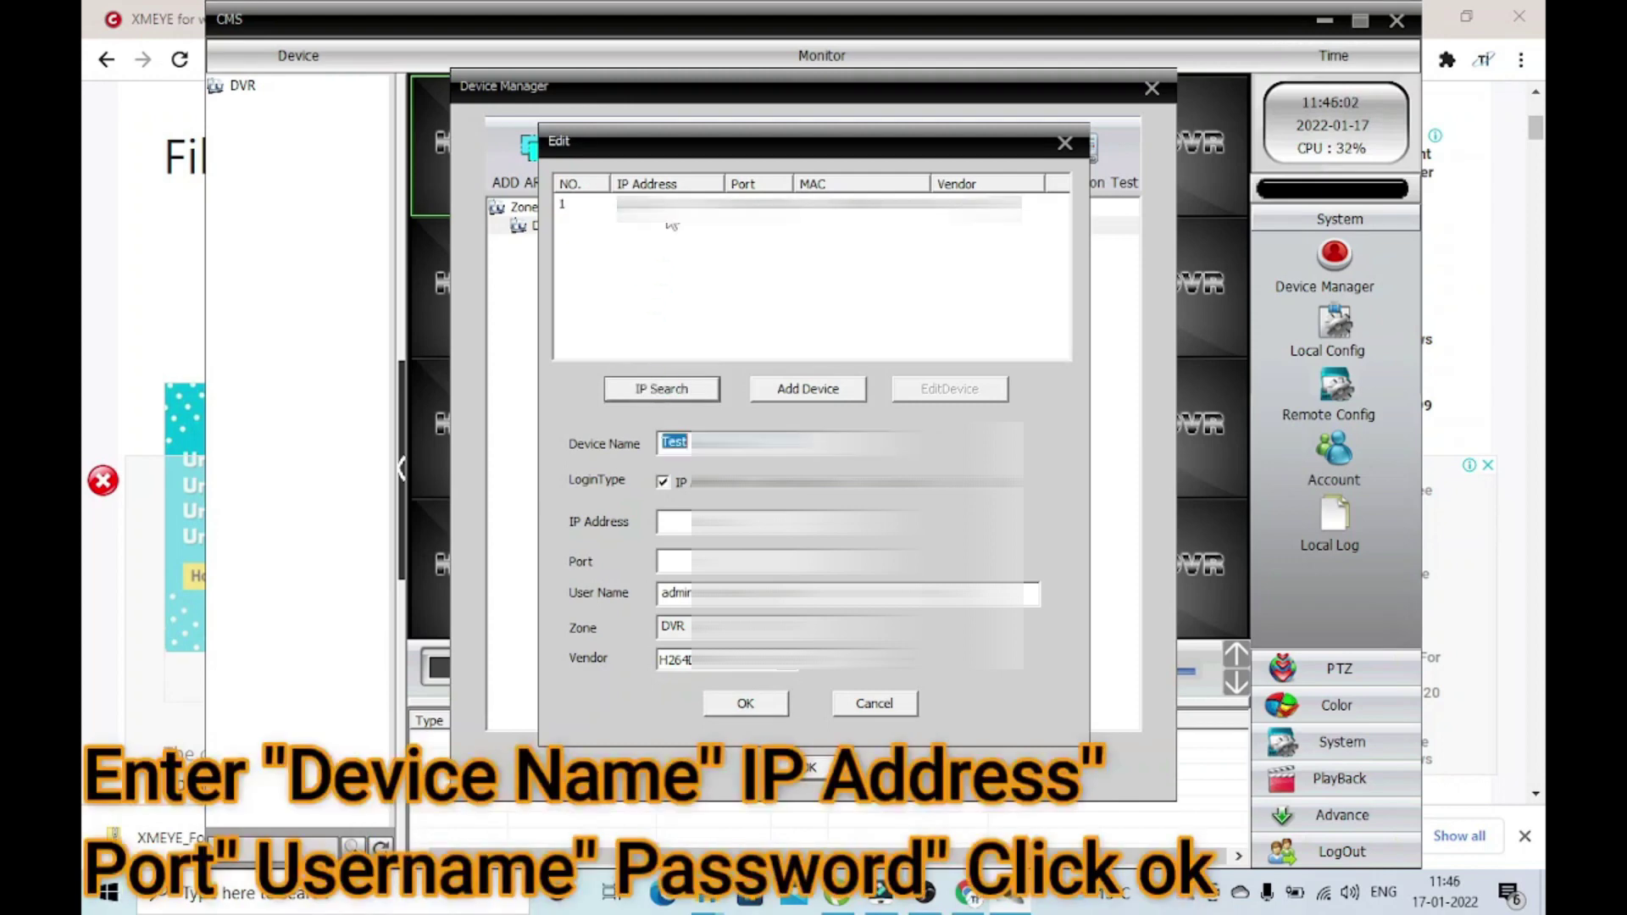
left_click(669, 222)
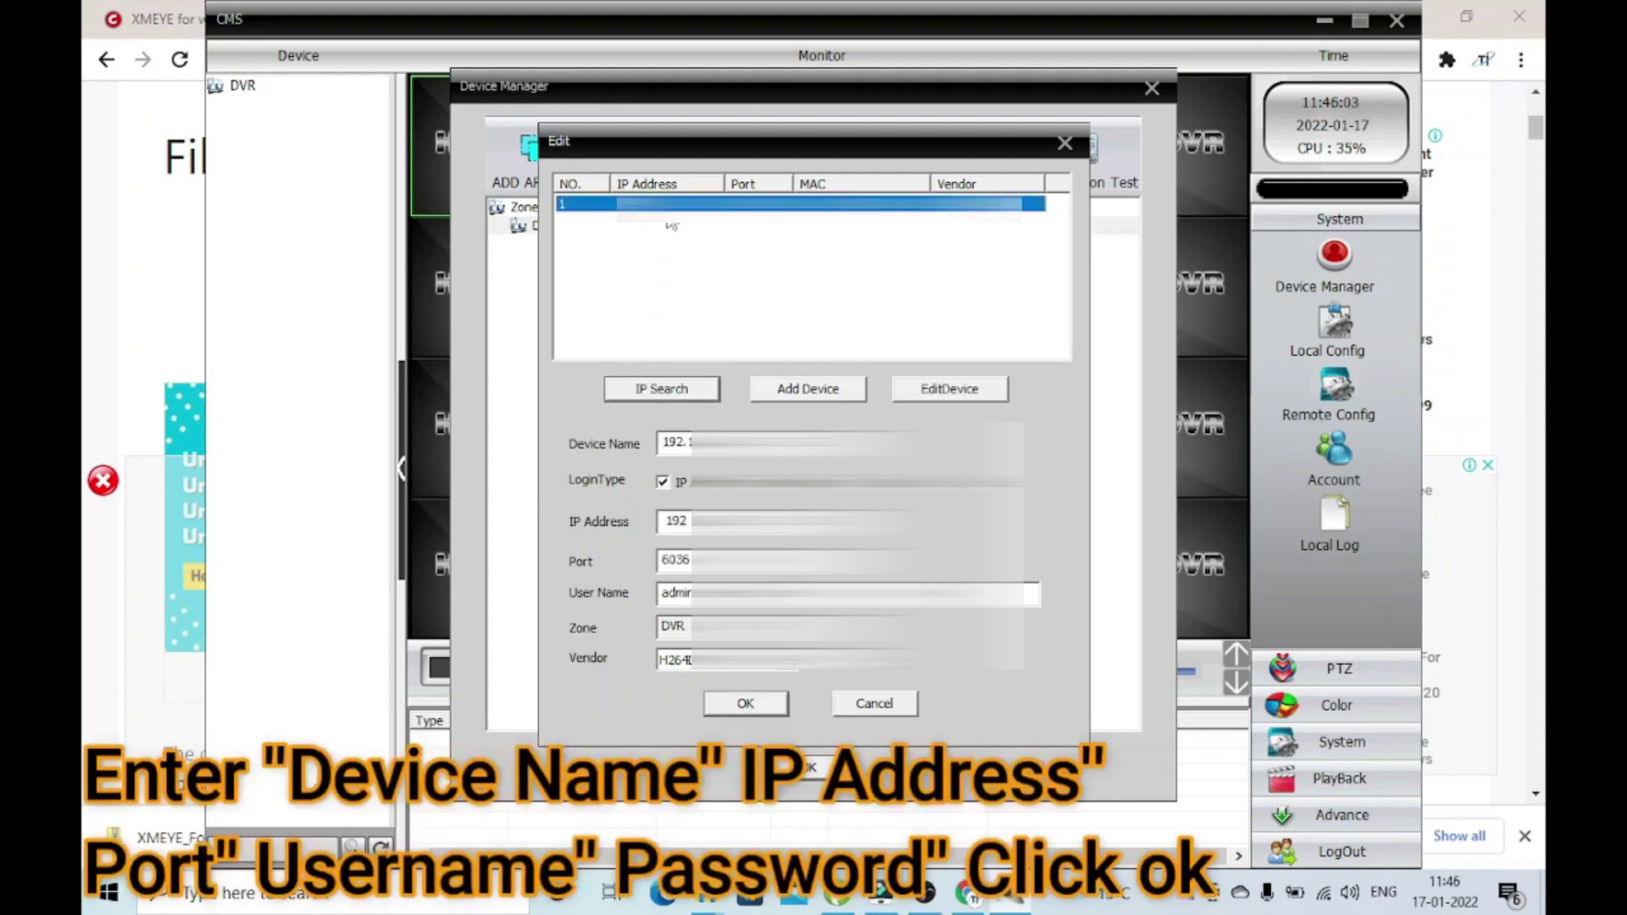
Add the selected device to the DVR zone, then confirm the device details and close the Device Manager
left_click(791, 391)
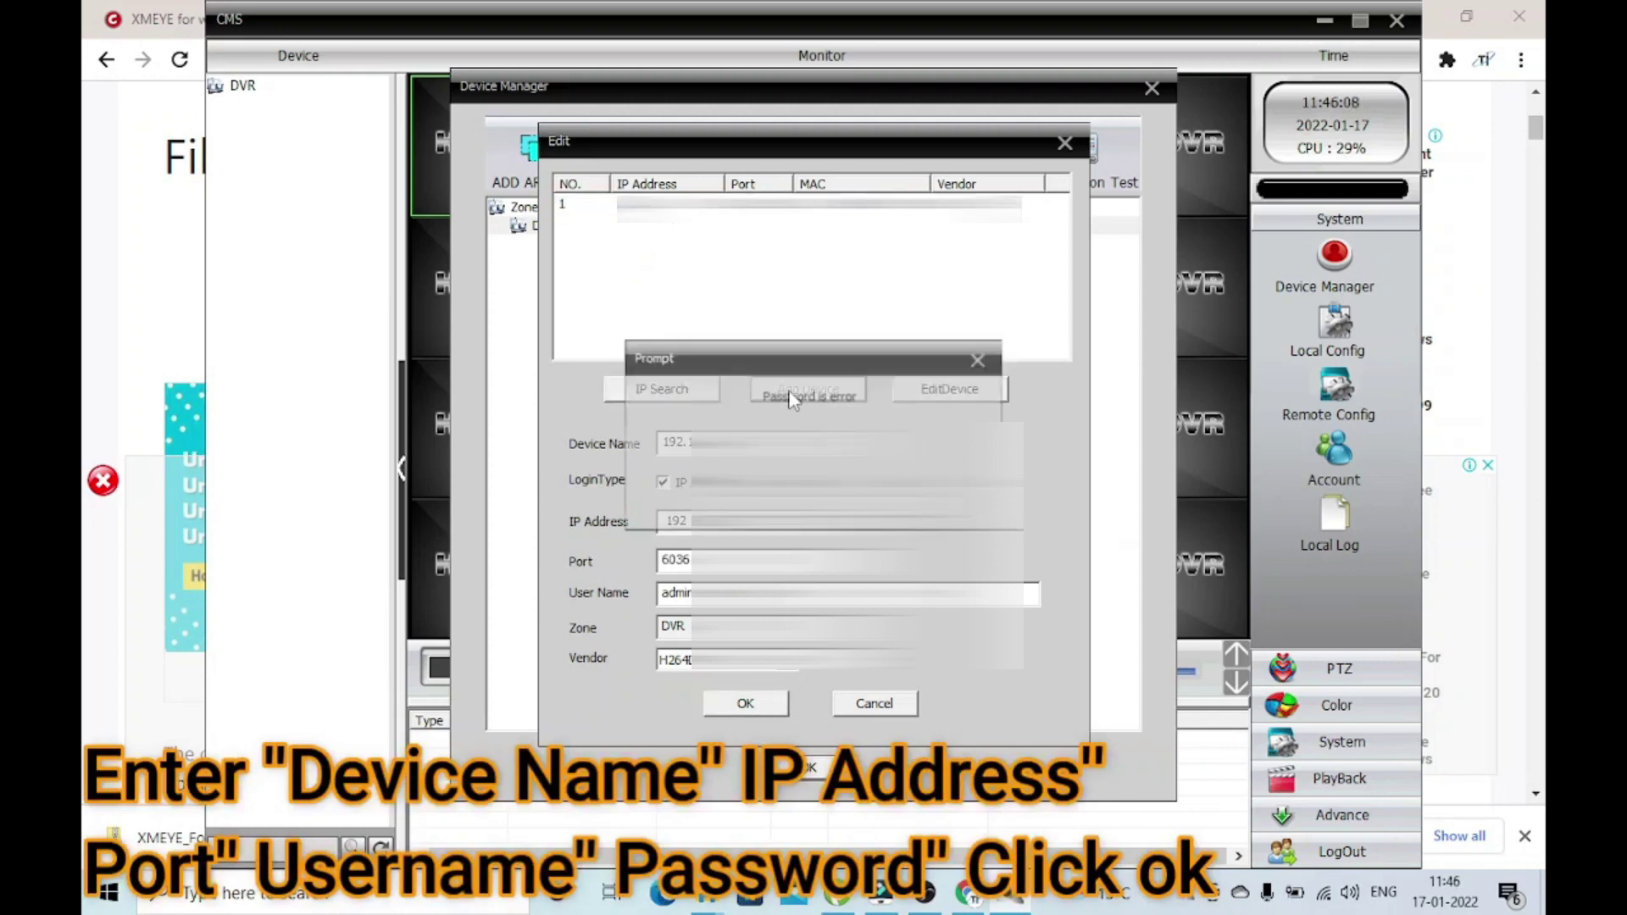
key("Return")
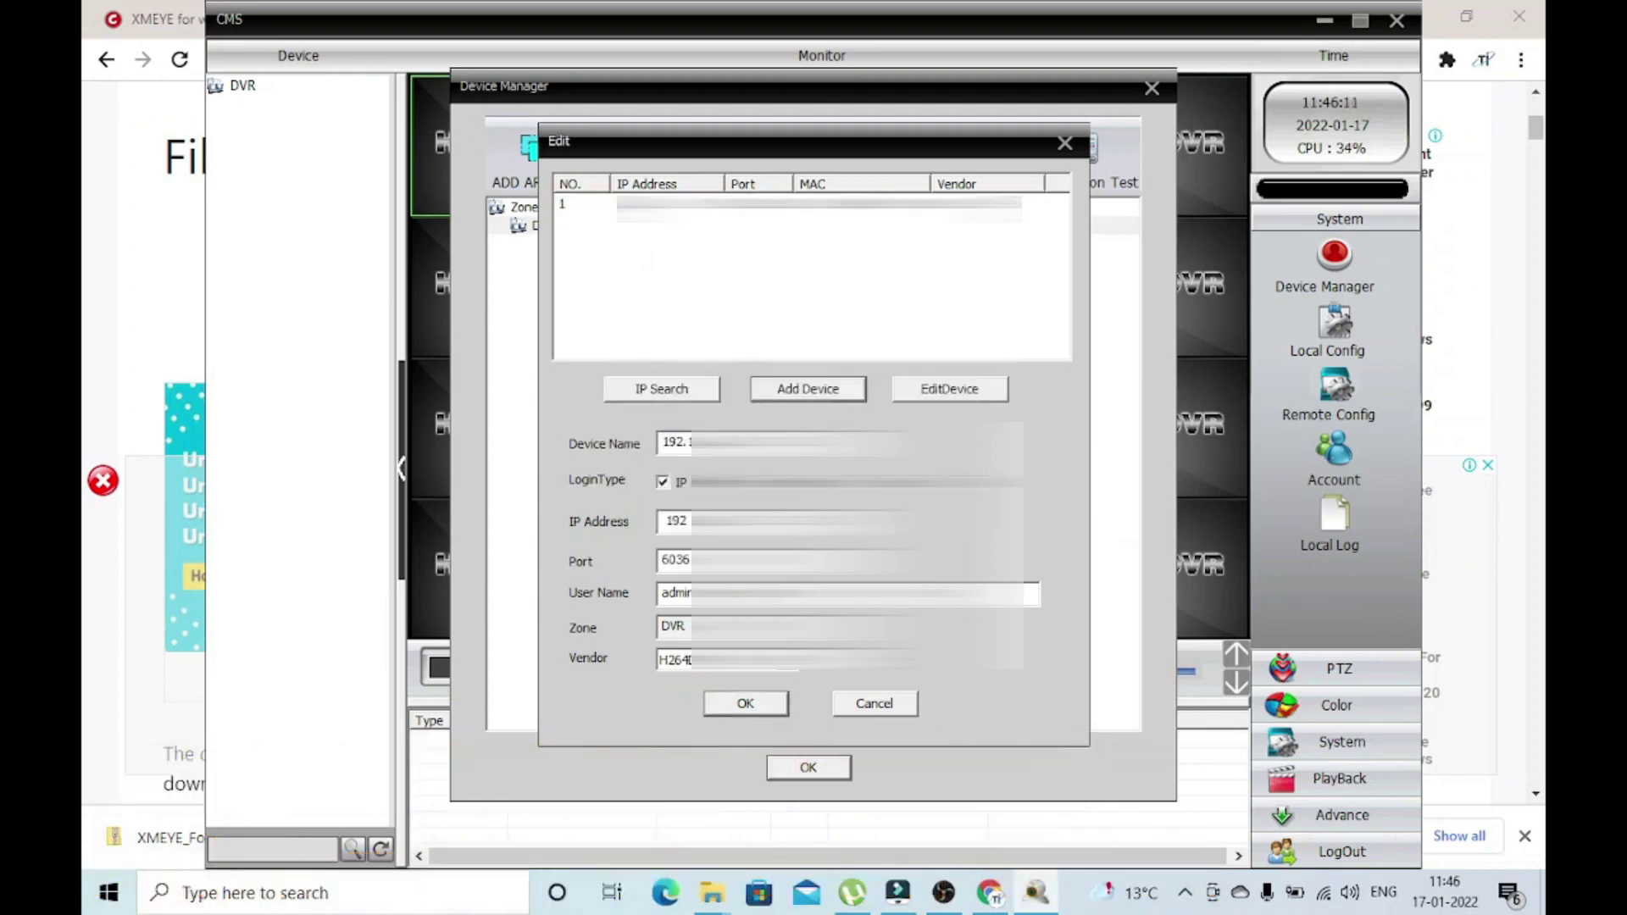
left_click(790, 391)
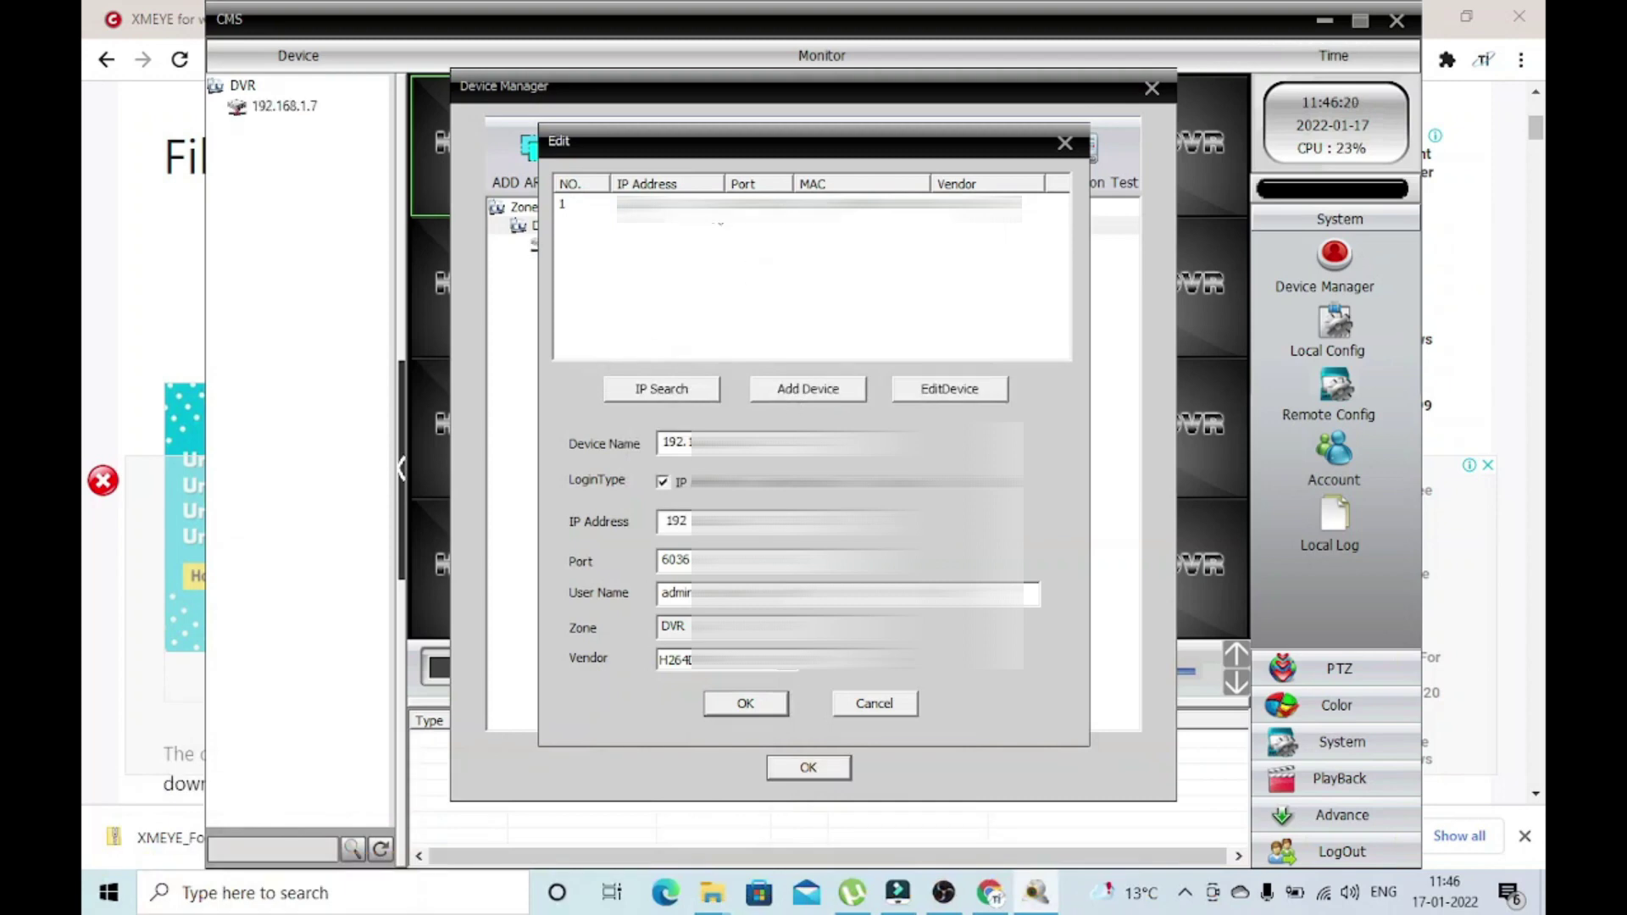
left_click(720, 205)
left_click(788, 391)
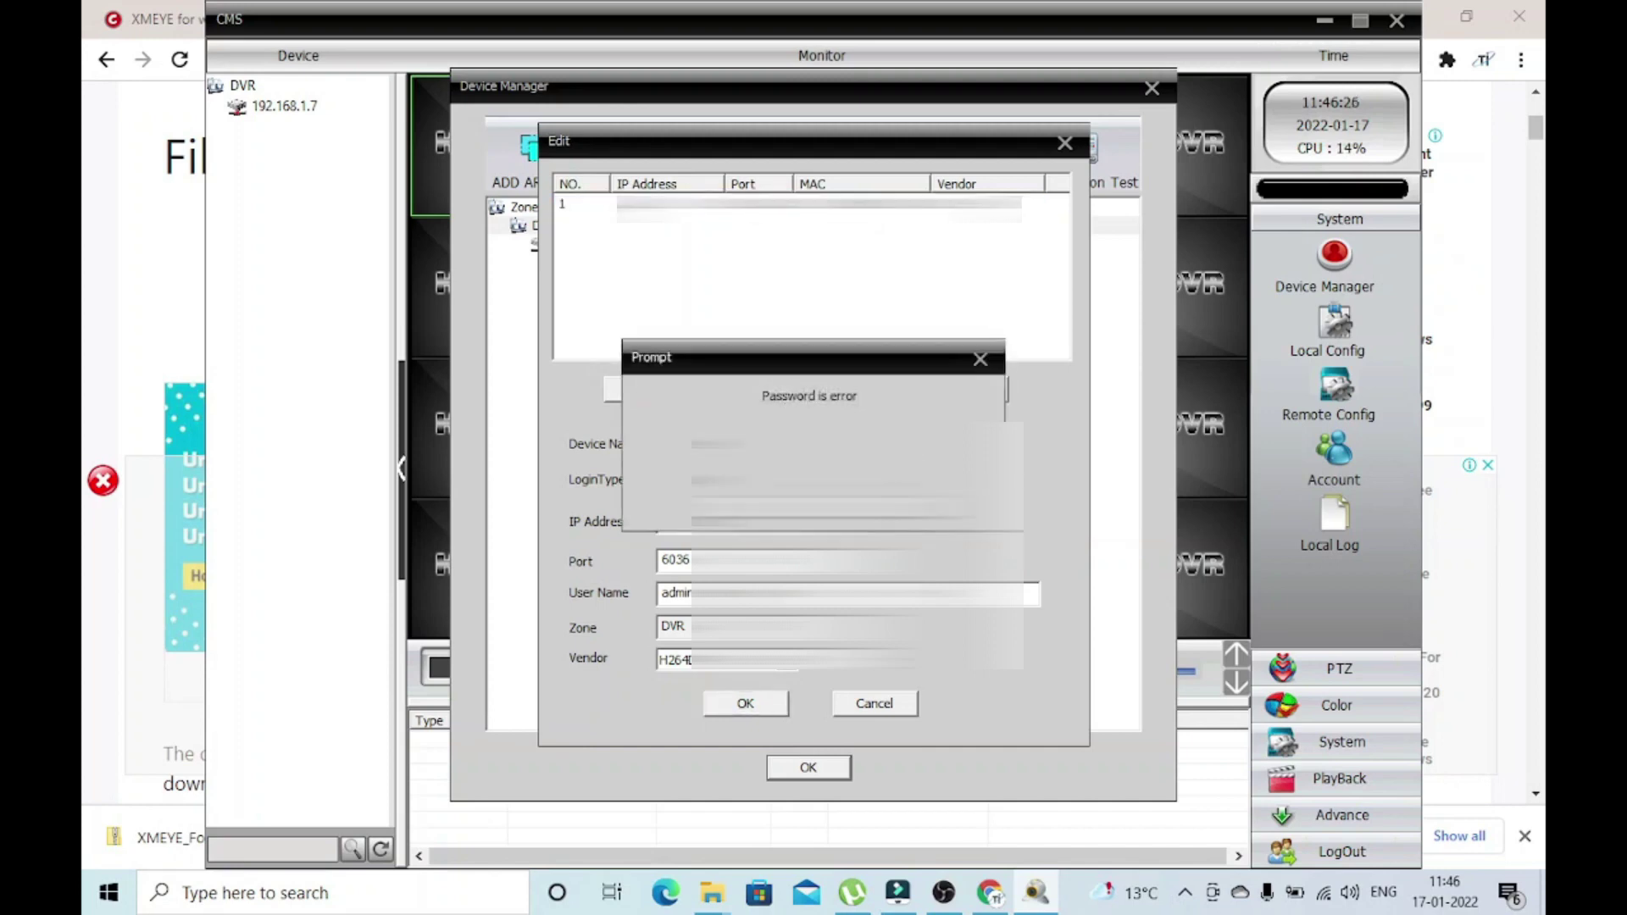
left_click(741, 223)
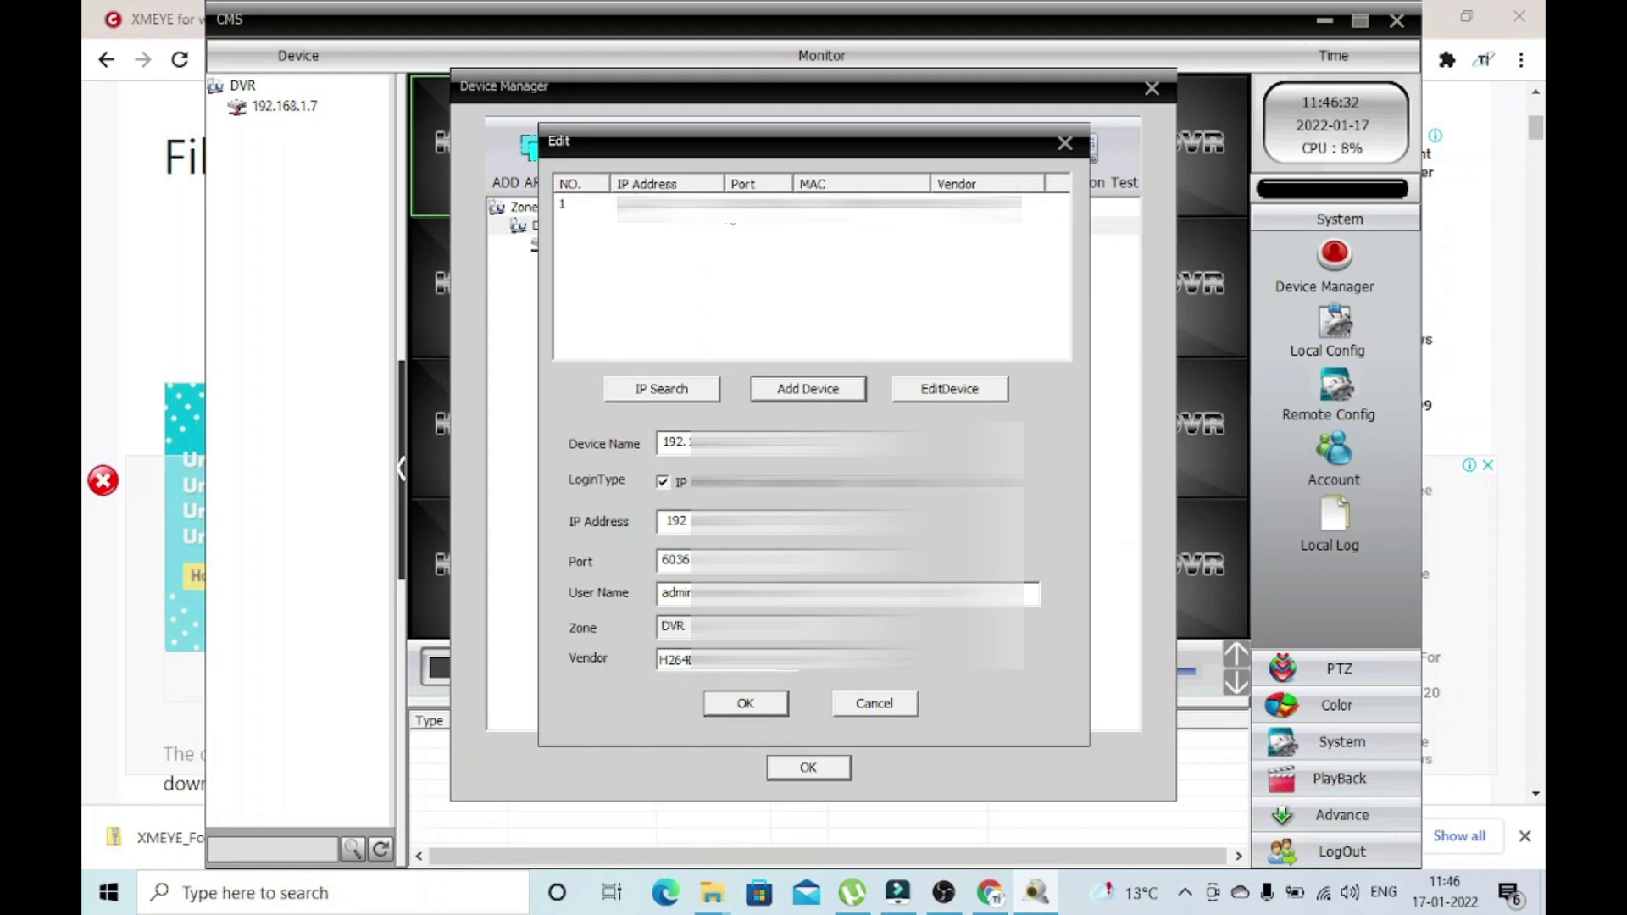
left_click(741, 205)
left_click(745, 703)
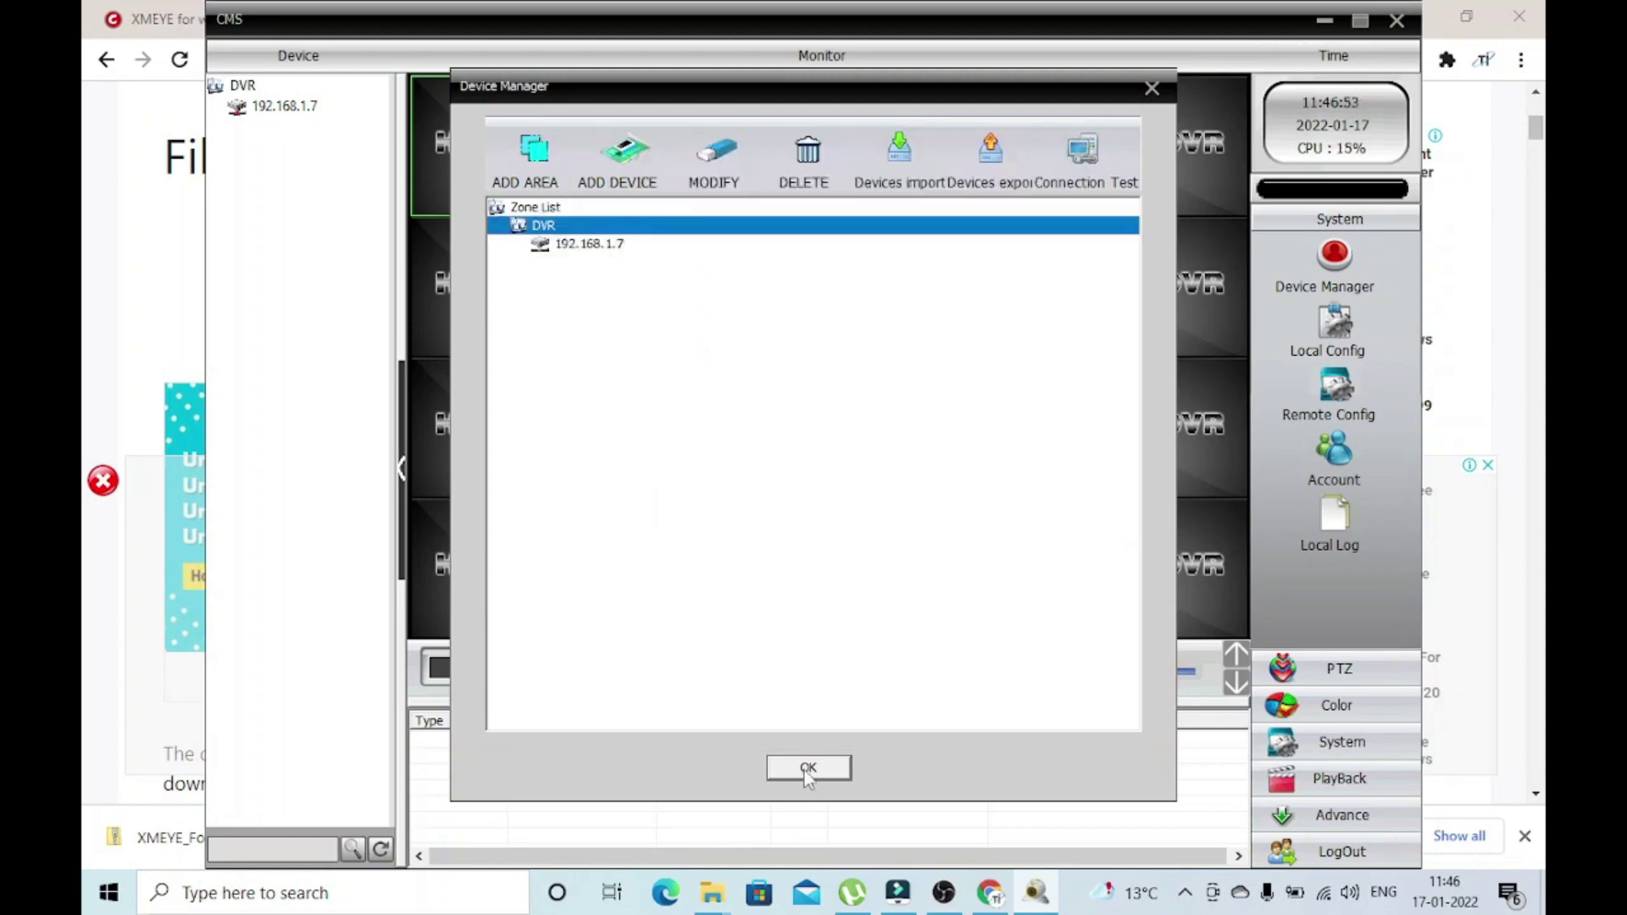
left_click(807, 769)
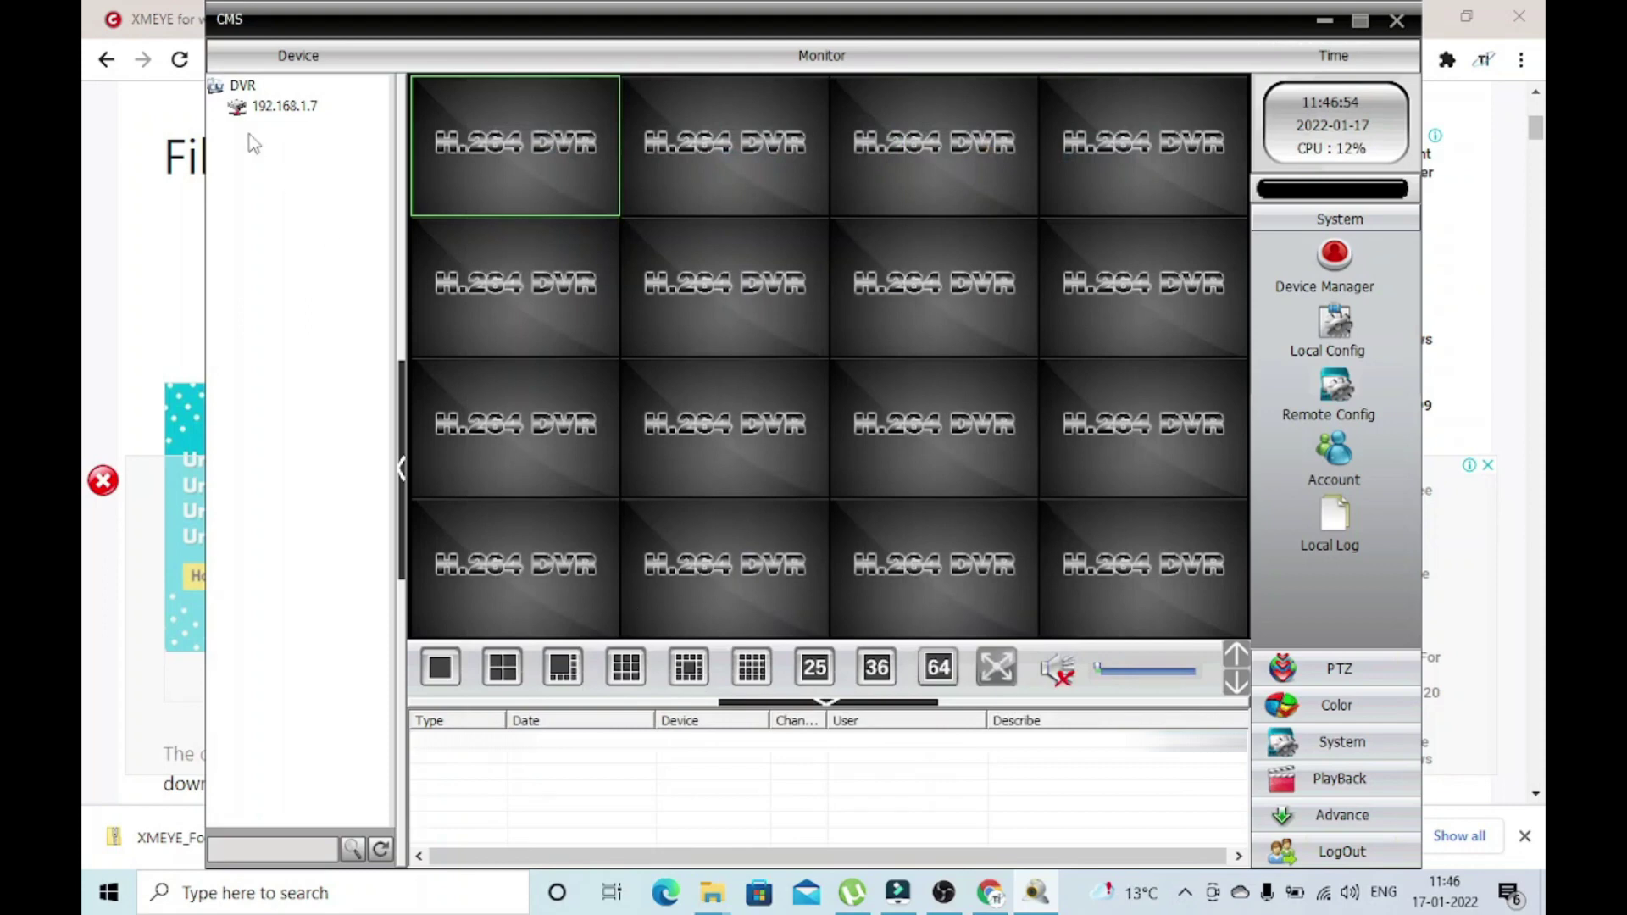
Connect to the added device in the DVR zone and enlarge the CAM01 live view to fill the monitor area
double_click(288, 105)
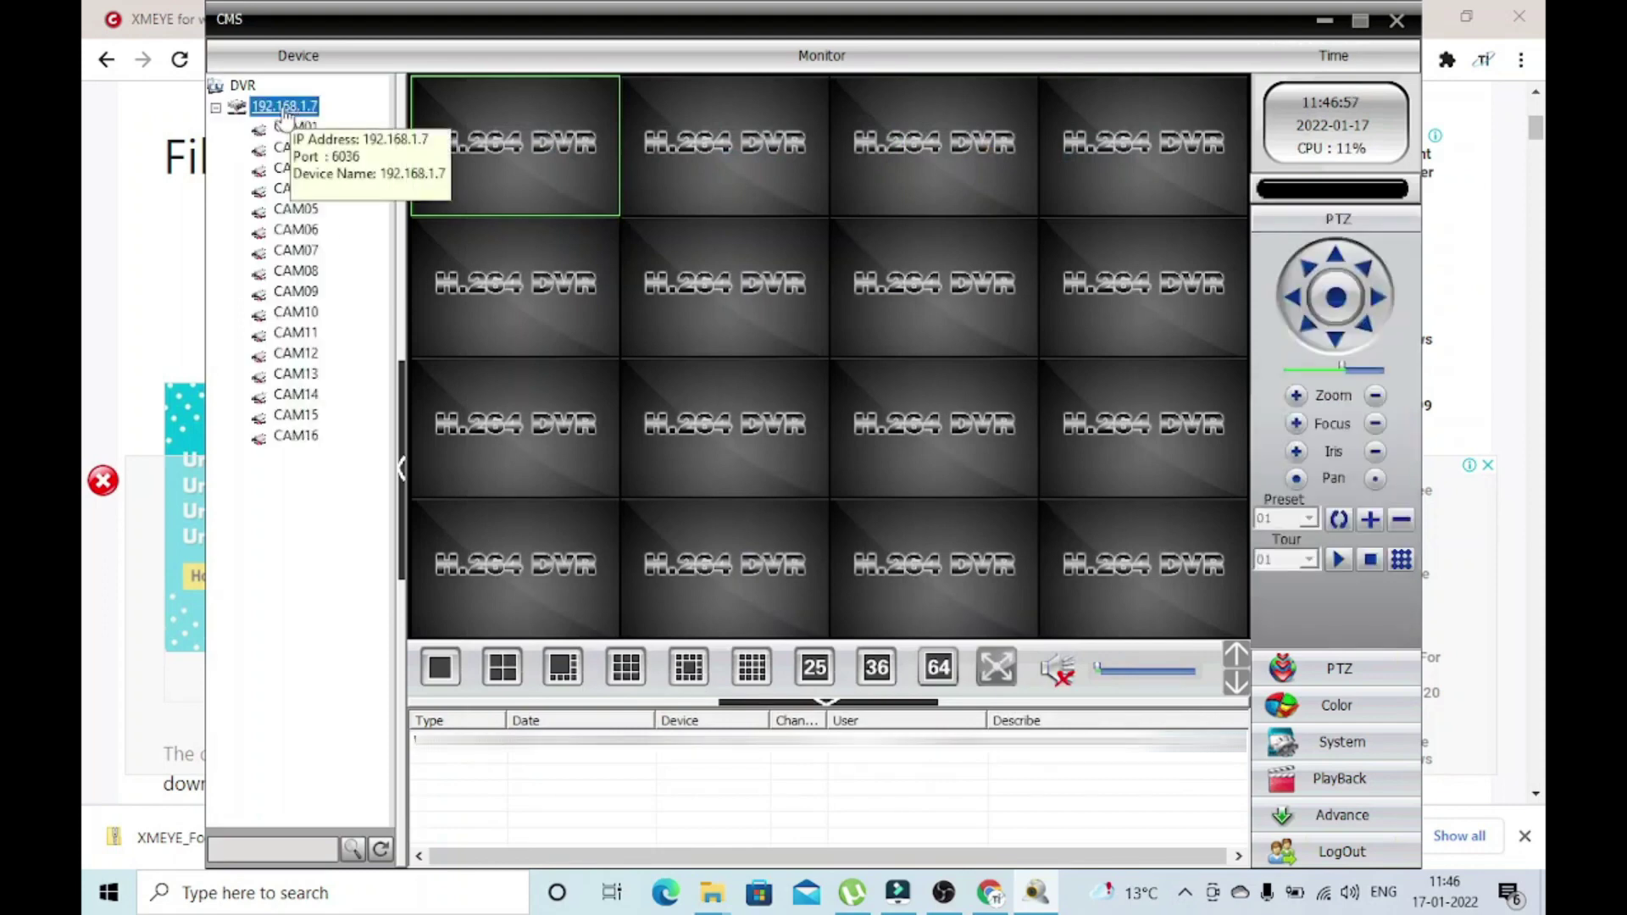
double_click(309, 129)
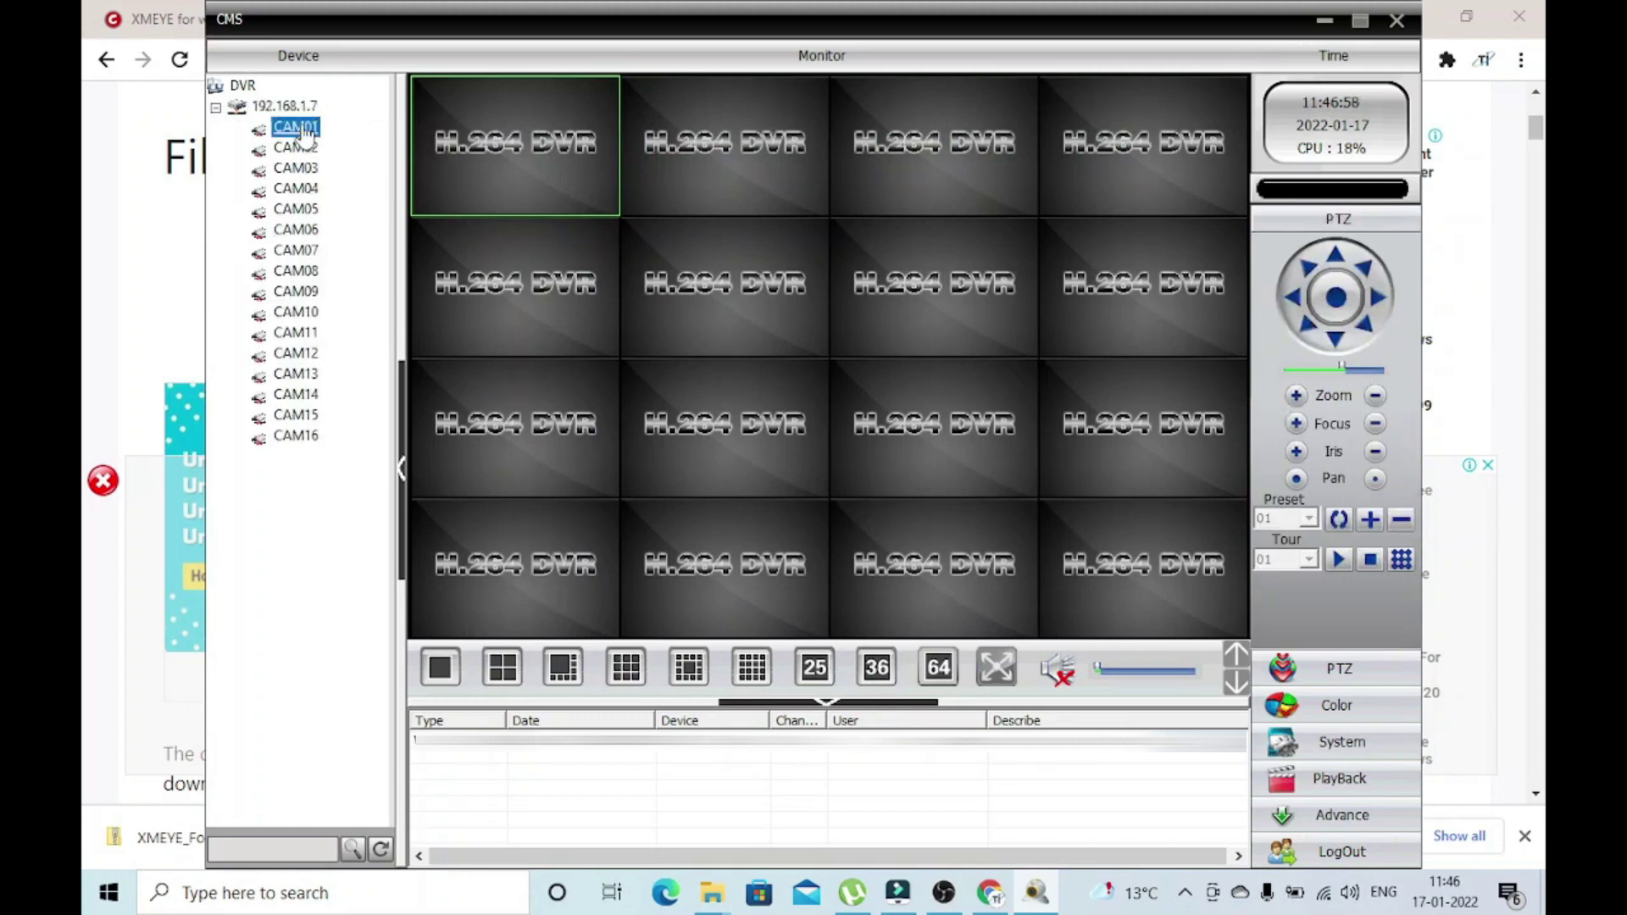
double_click(490, 161)
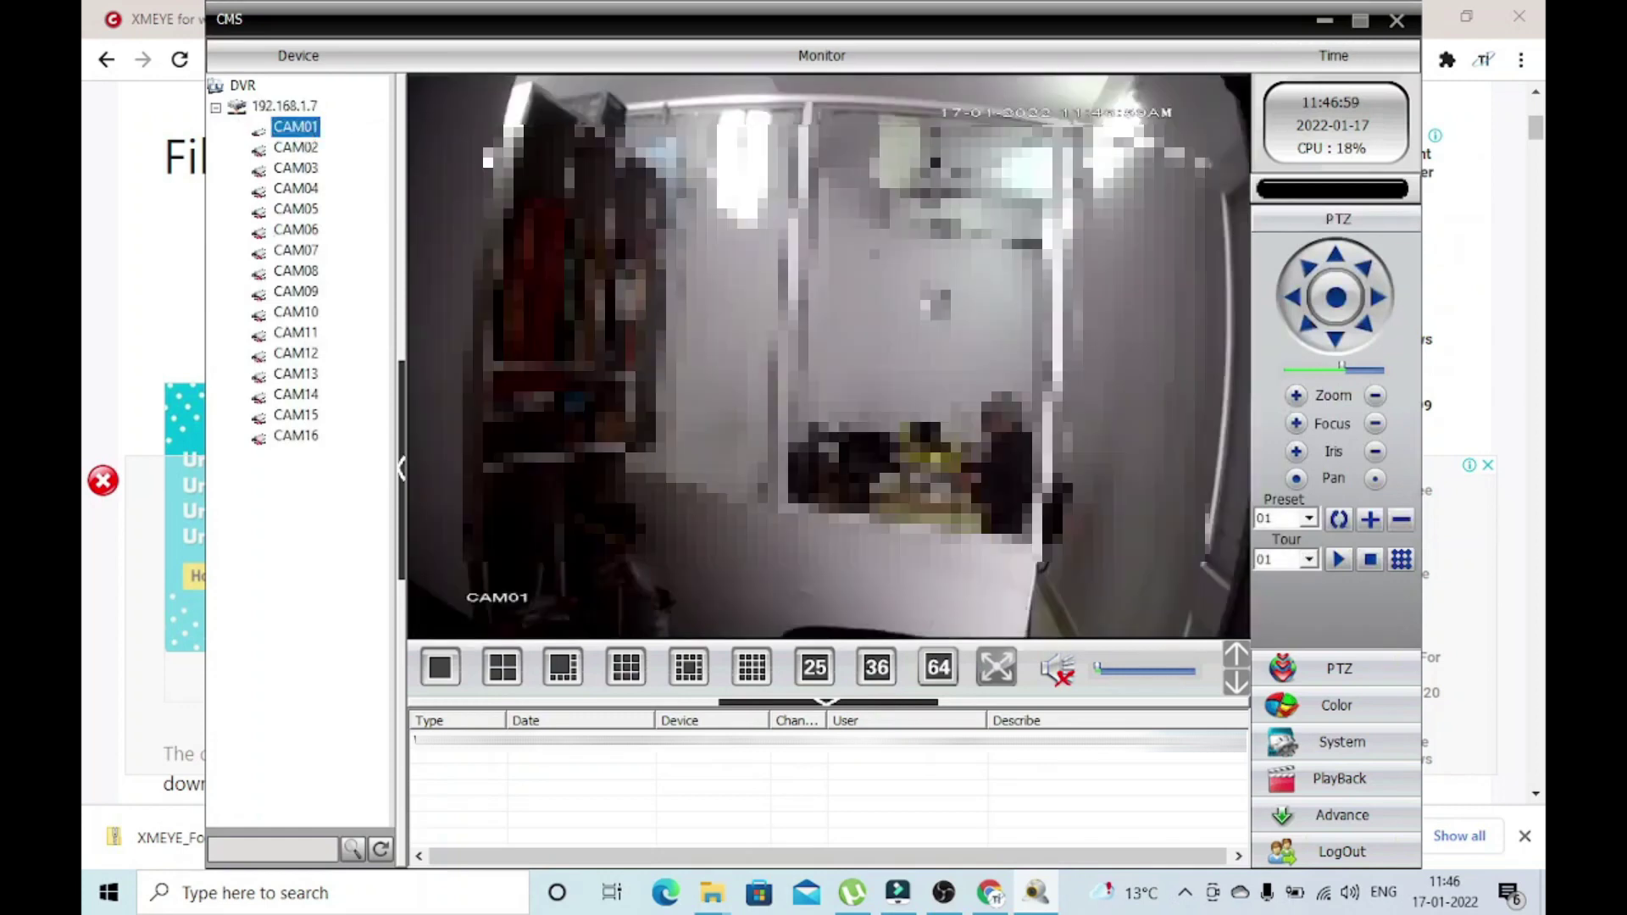